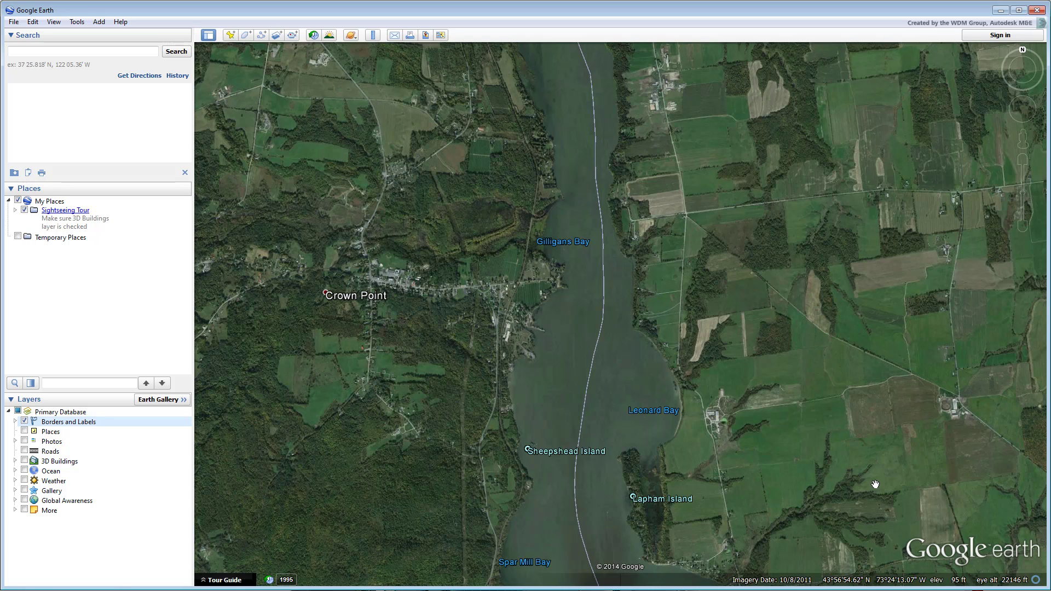
Turn off the Borders and Labels layer so the satellite imagery of Crown Point shows without annotations.
scroll(770, 404, up, 2)
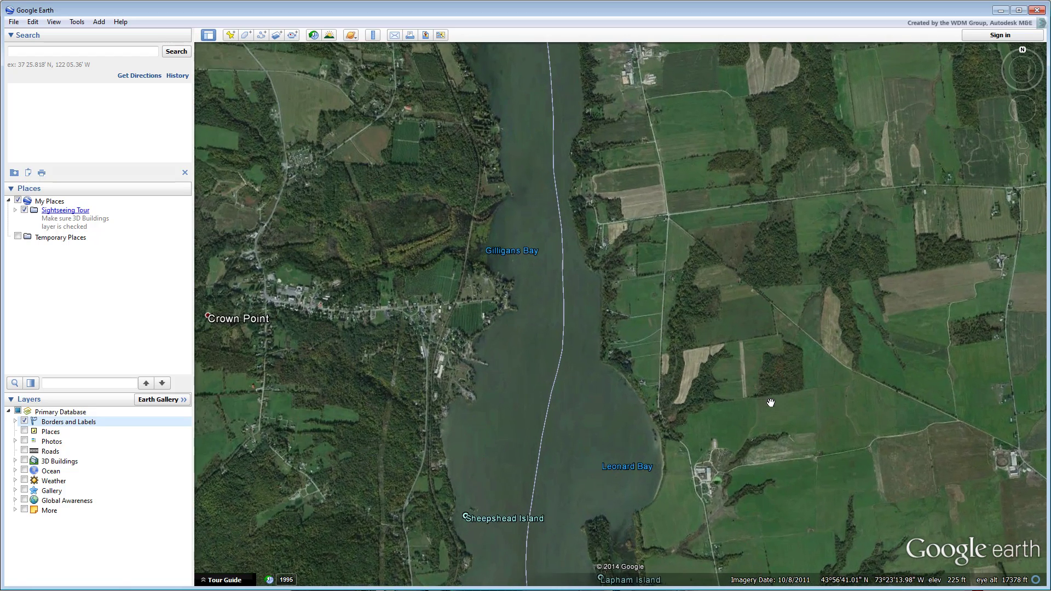
drag(770, 403, 787, 424)
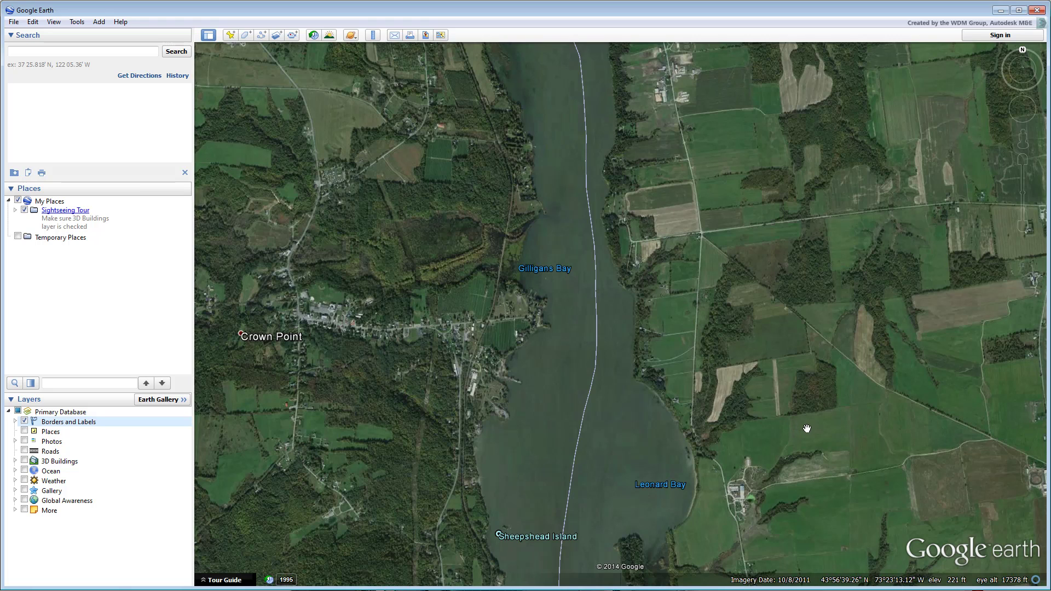
click(25, 421)
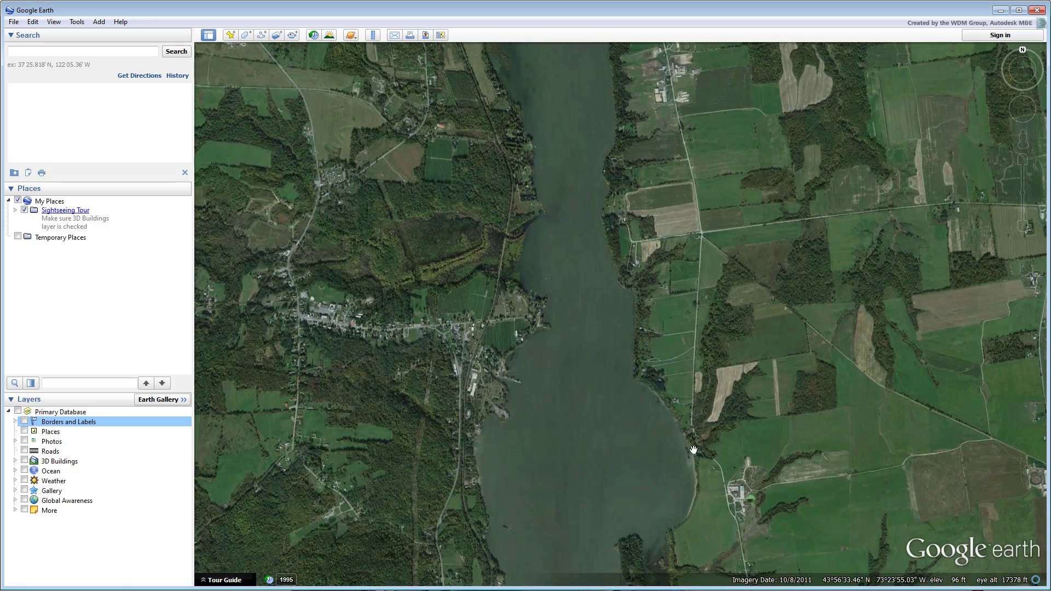
Examine the road junction northwest of Crown Point and the branching tree line southeast of the lake as corner landmarks.
scroll(774, 403, down, 1)
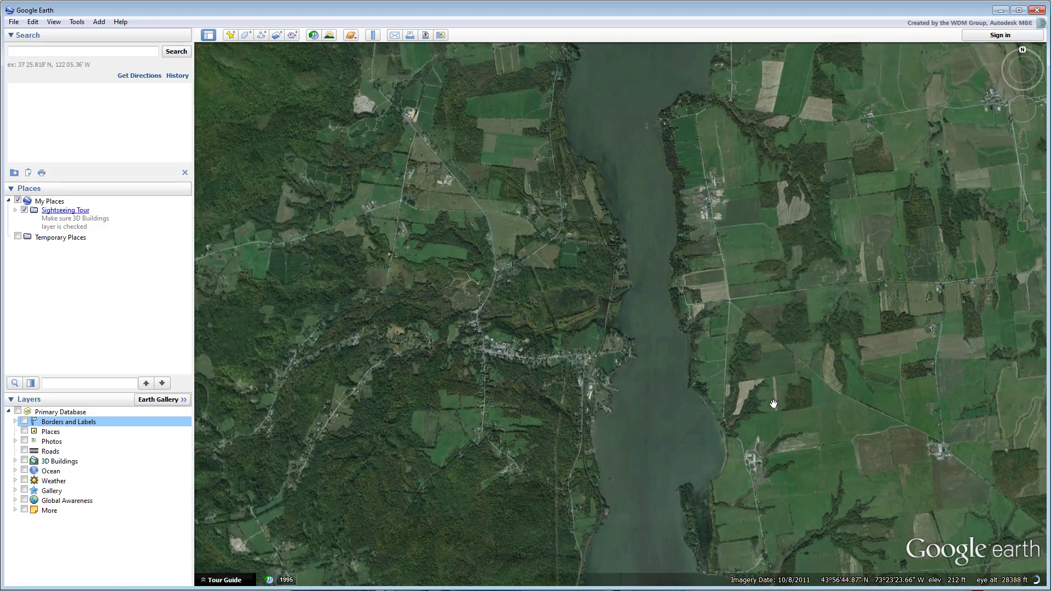
scroll(777, 406, down, 2)
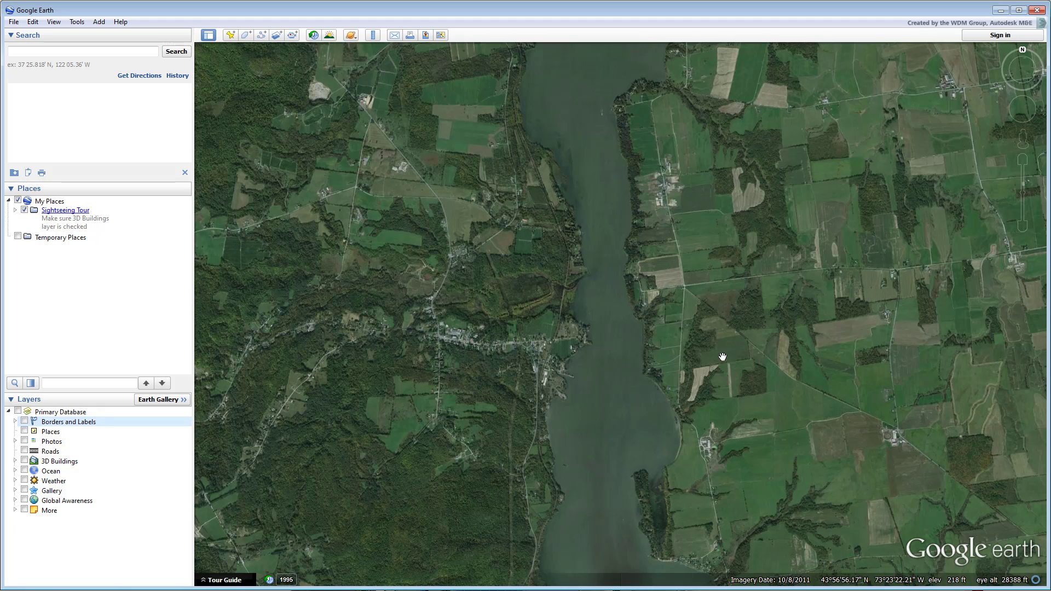
drag(347, 104, 438, 307)
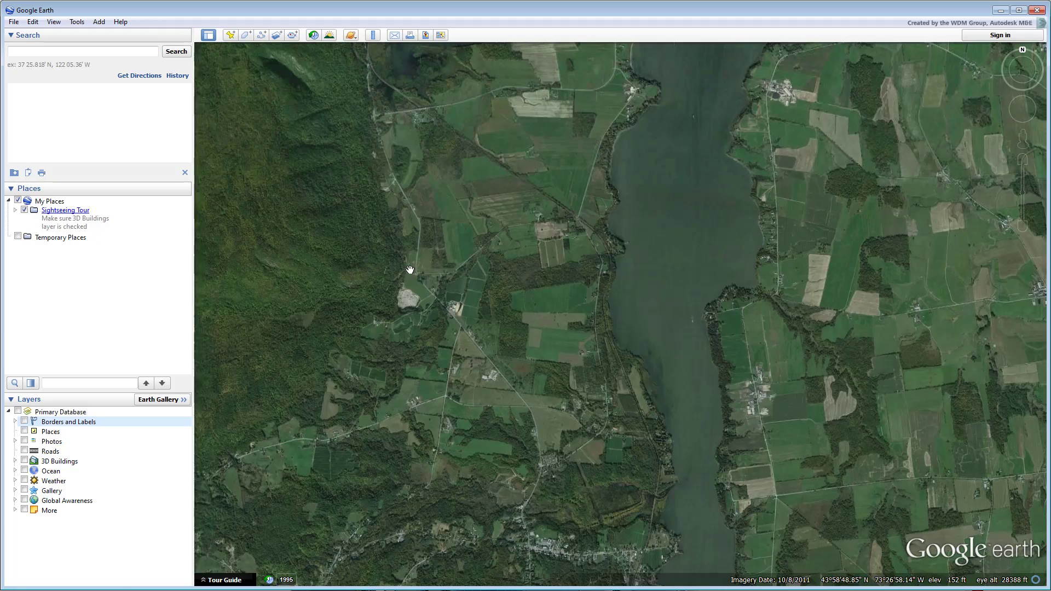
scroll(410, 269, up, 3)
scroll(434, 269, up, 5)
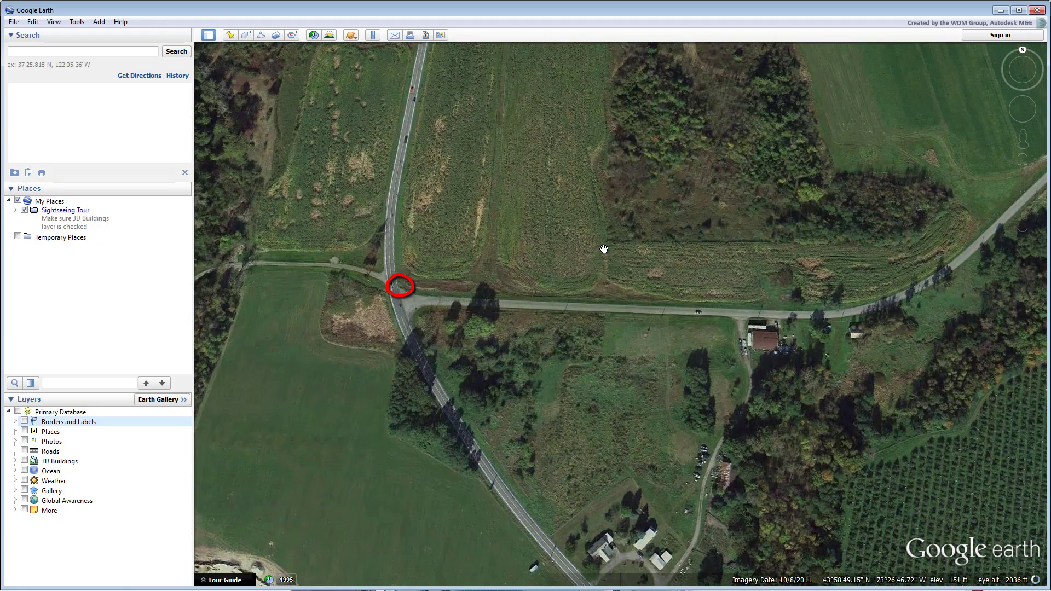
scroll(604, 249, down, 4)
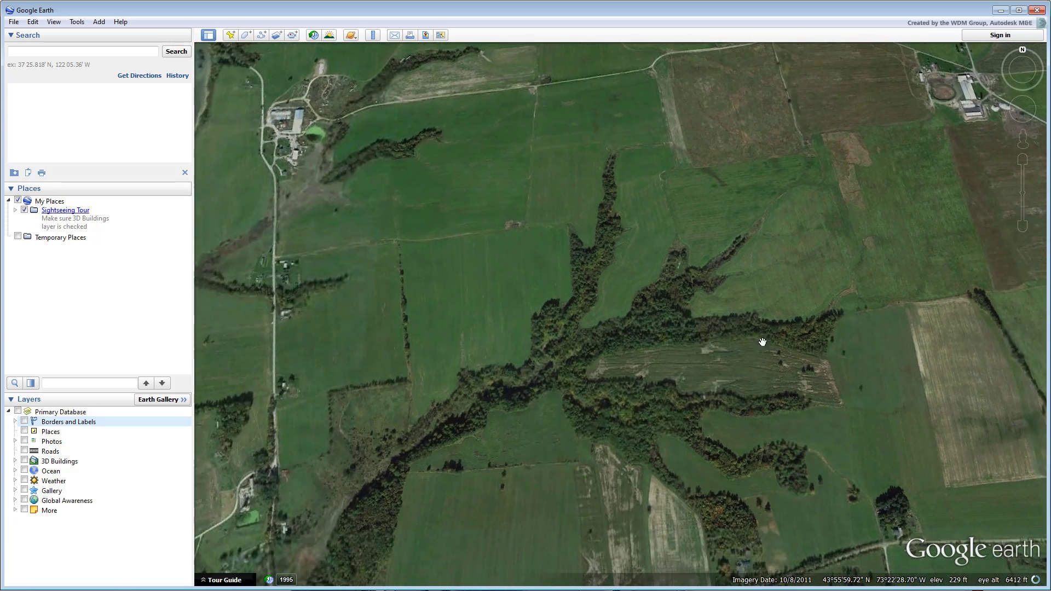
right_drag(763, 342, 640, 300)
right_drag(619, 224, 566, 373)
drag(581, 328, 611, 363)
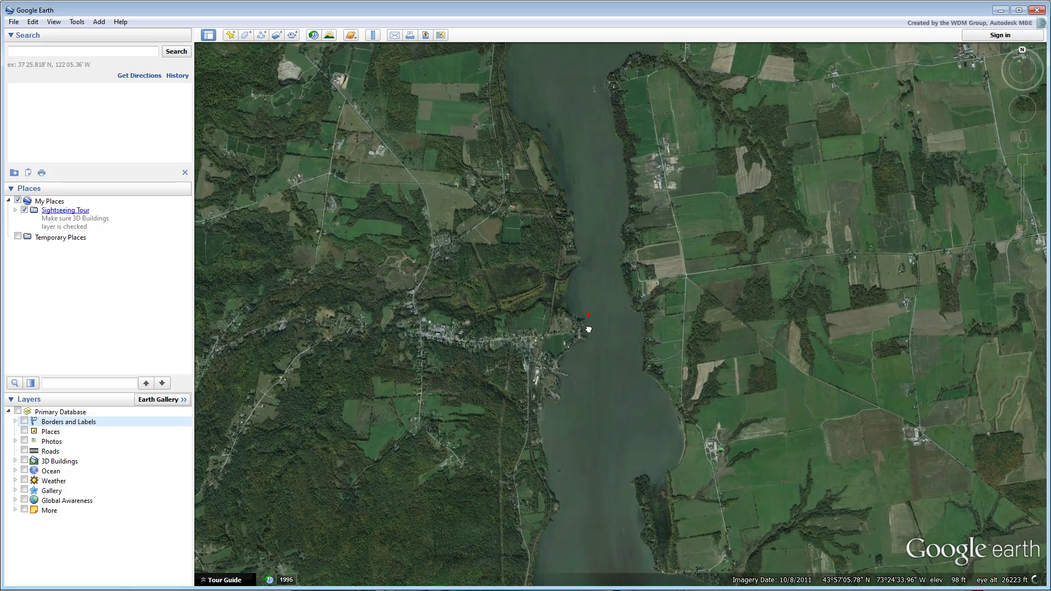
drag(587, 314, 592, 344)
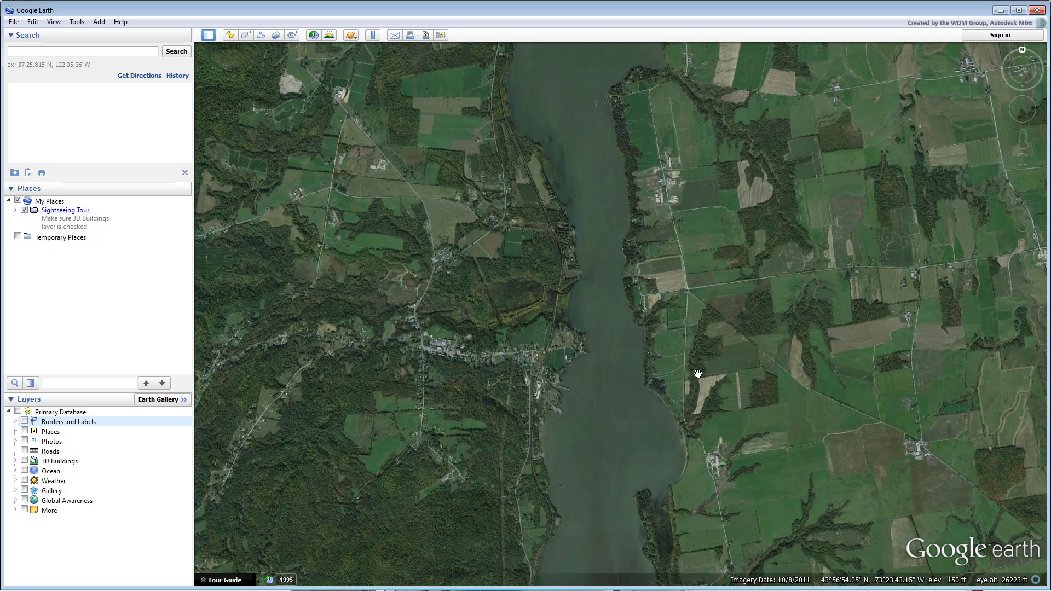
Reset the view to north over Crown Point and the lake, and save it to the Desktop as the JPEG image CPoint.
mouse_move(718, 379)
middle_down()
mouse_move(751, 378)
mouse_move(717, 203)
middle_up()
key(n)
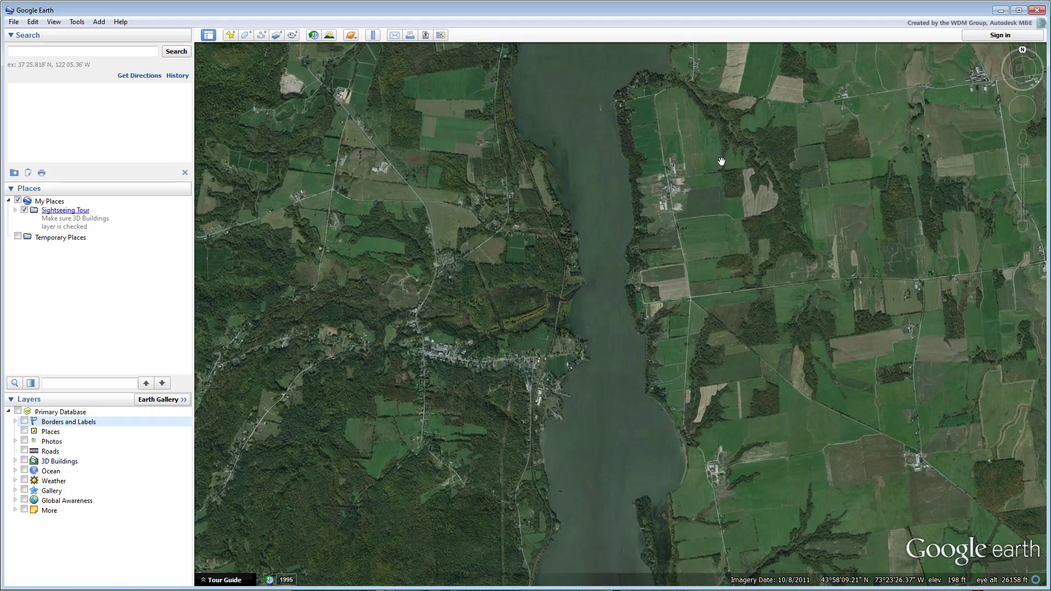
click(425, 36)
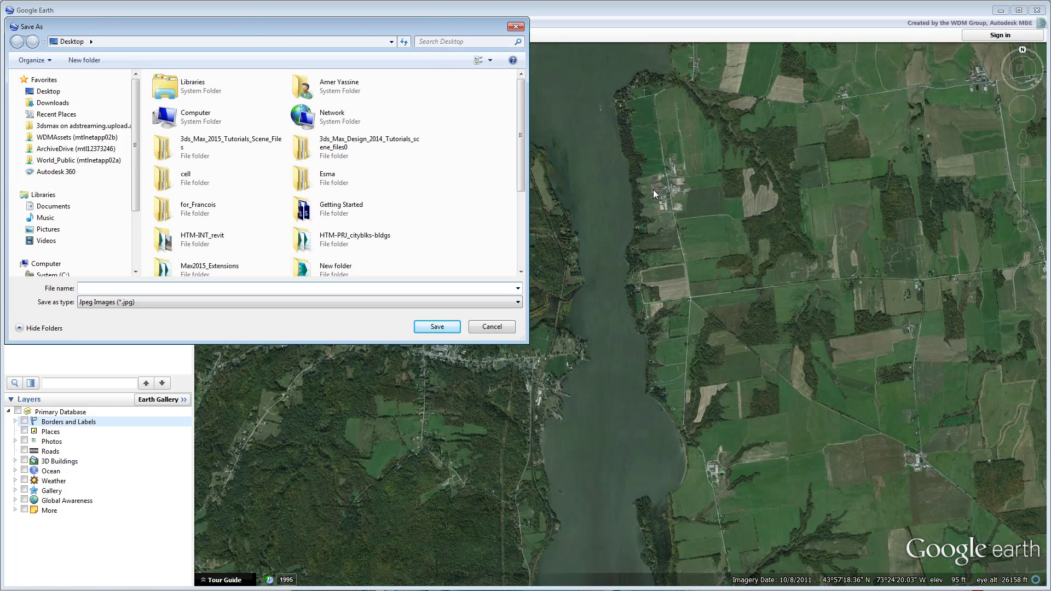
text(CP)
key(Return)
Go to the desktop, check the image dimensions in the detailed properties of CPoint.jpg, and close the properties.
key(super+d)
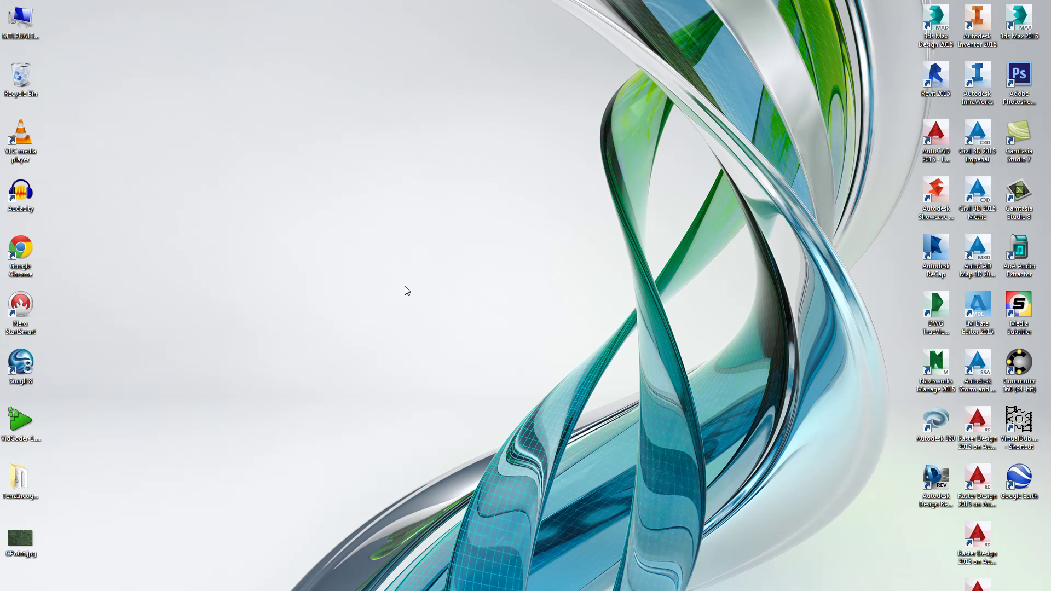
right_click(18, 546)
click(57, 527)
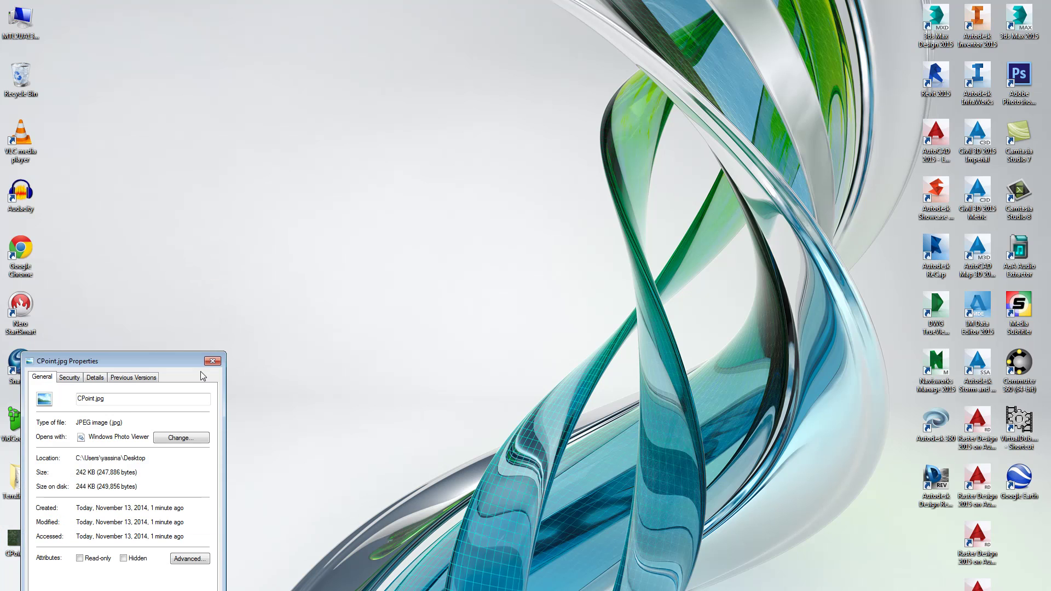
drag(148, 361, 440, 148)
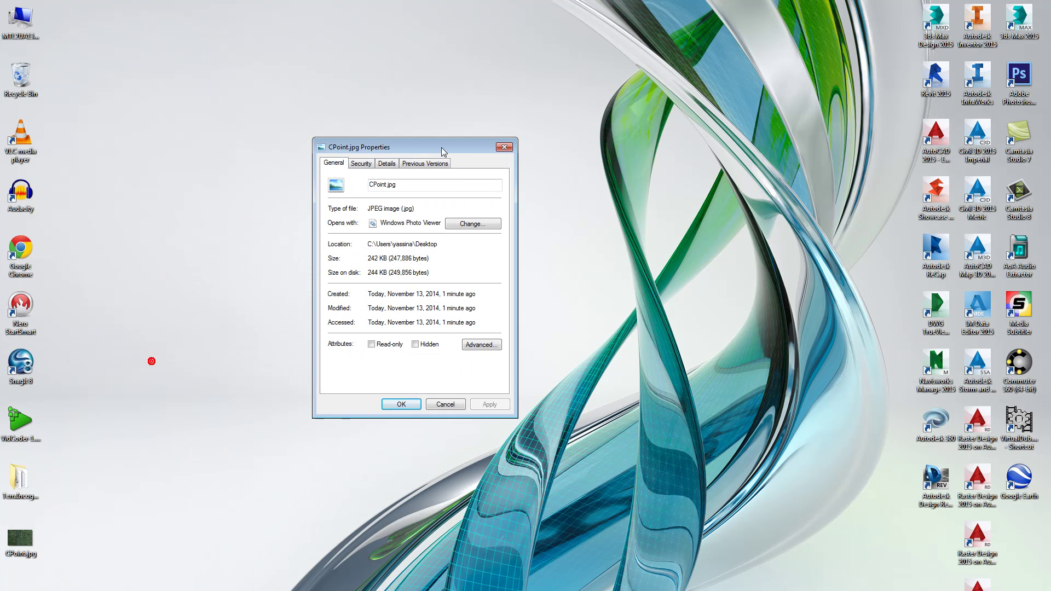
click(391, 167)
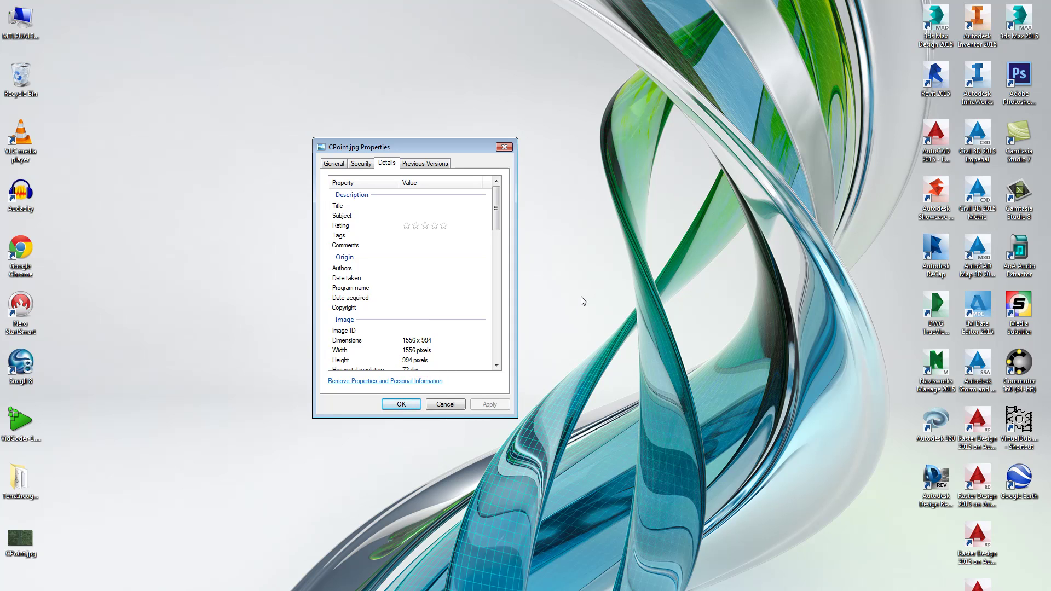
click(442, 406)
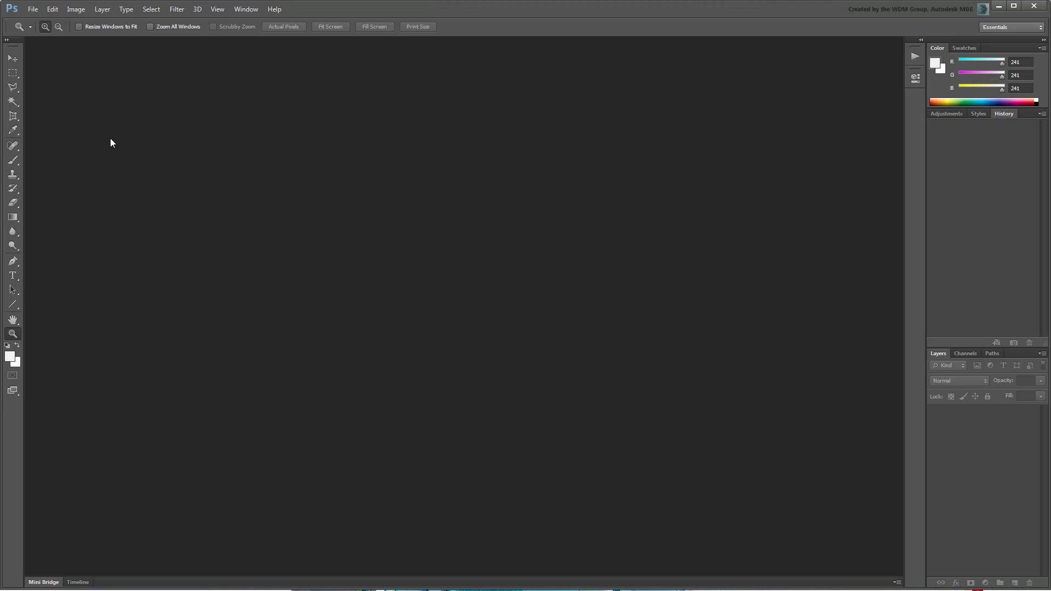
Open CPoint.jpg from the Desktop in Photoshop.
click(38, 13)
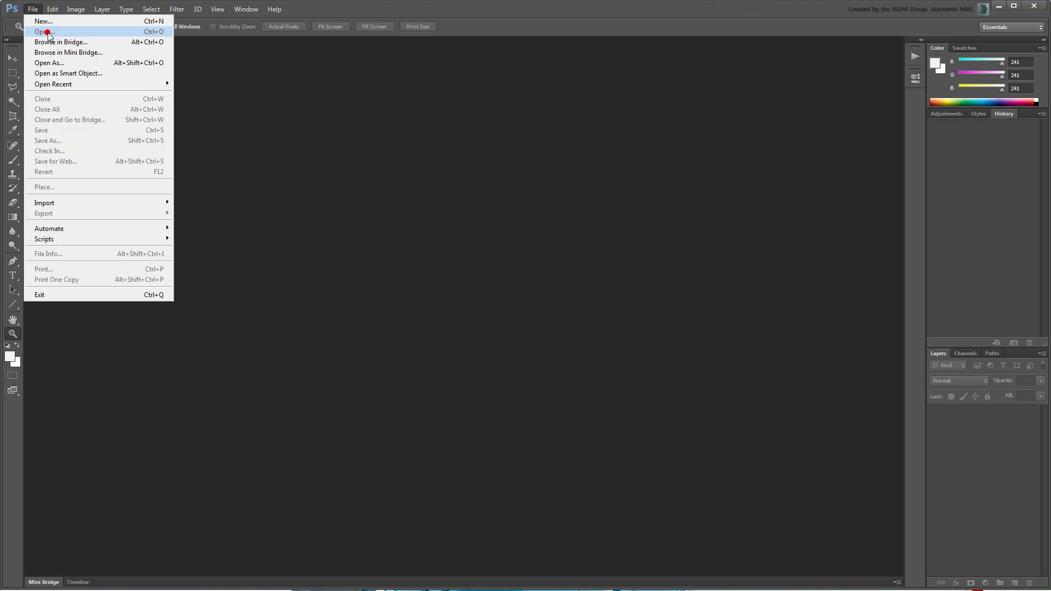
click(39, 31)
click(486, 204)
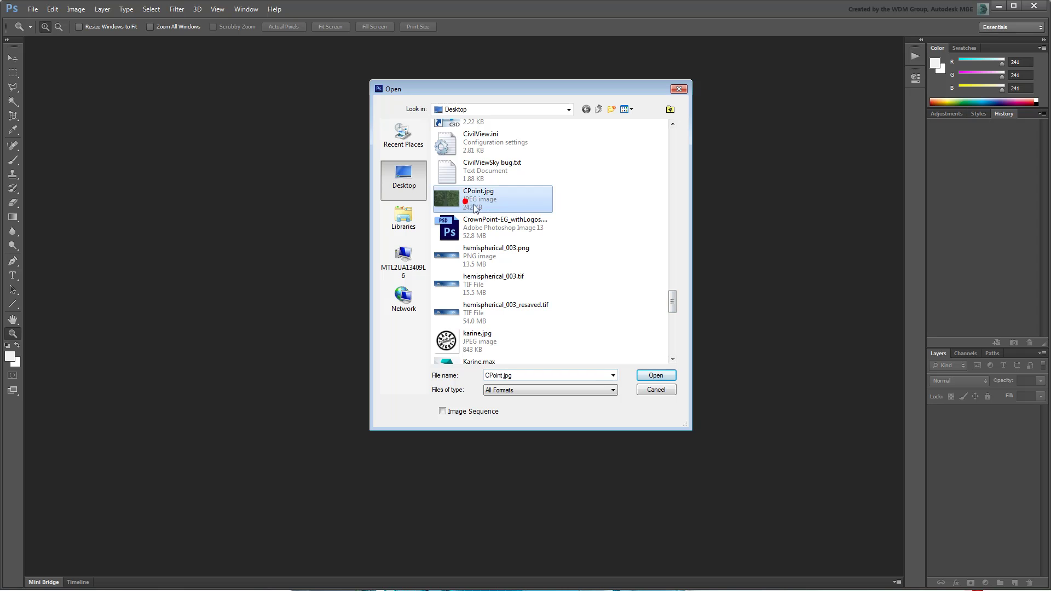
click(657, 375)
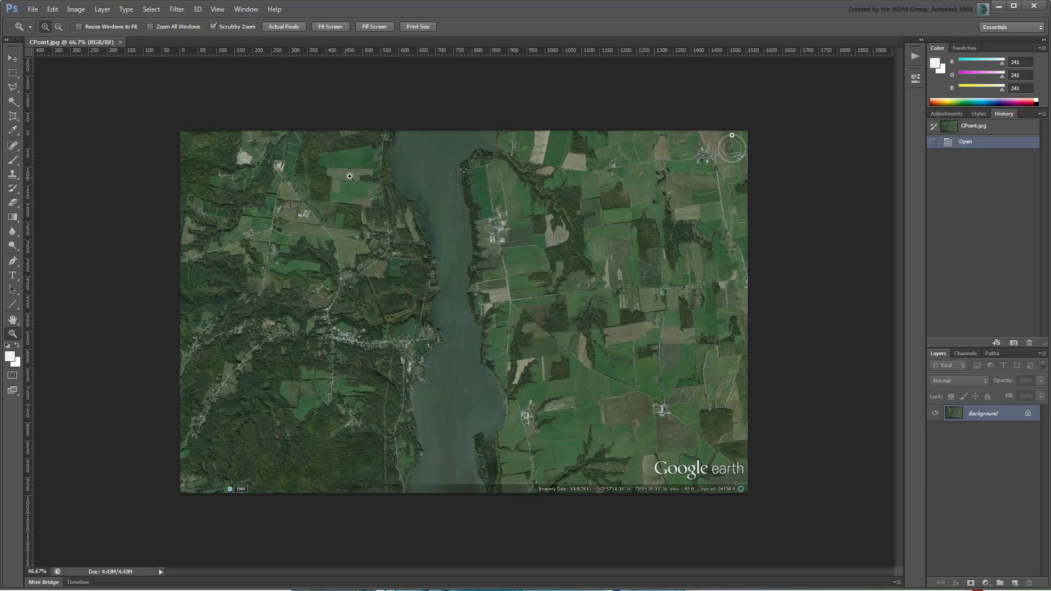
Place a horizontal and a vertical guide crossing at the road junction just north of the quarry in the image's northwest area.
drag(251, 153, 317, 142)
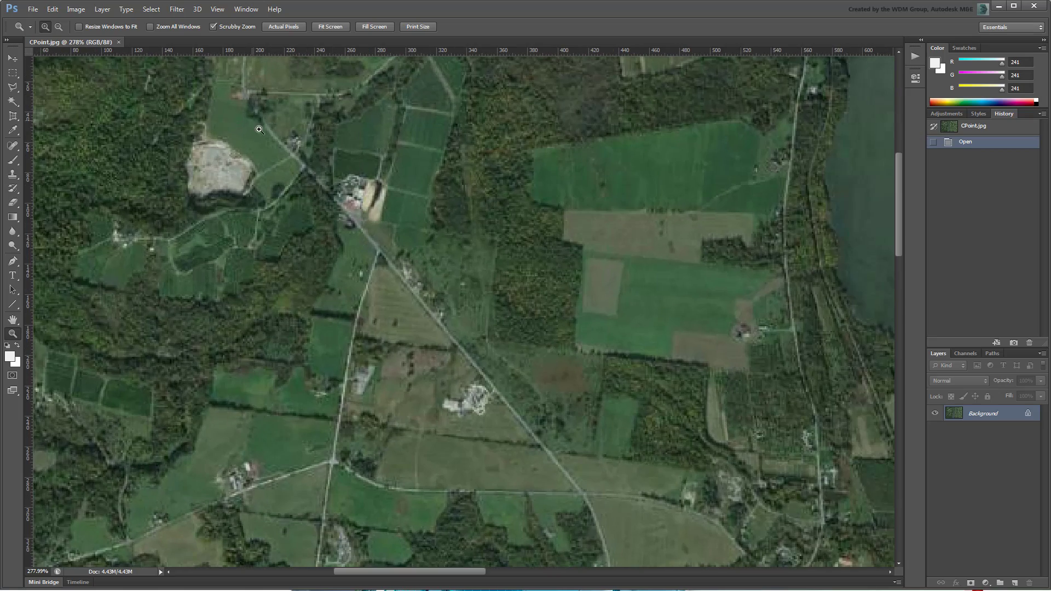
drag(225, 93, 240, 95)
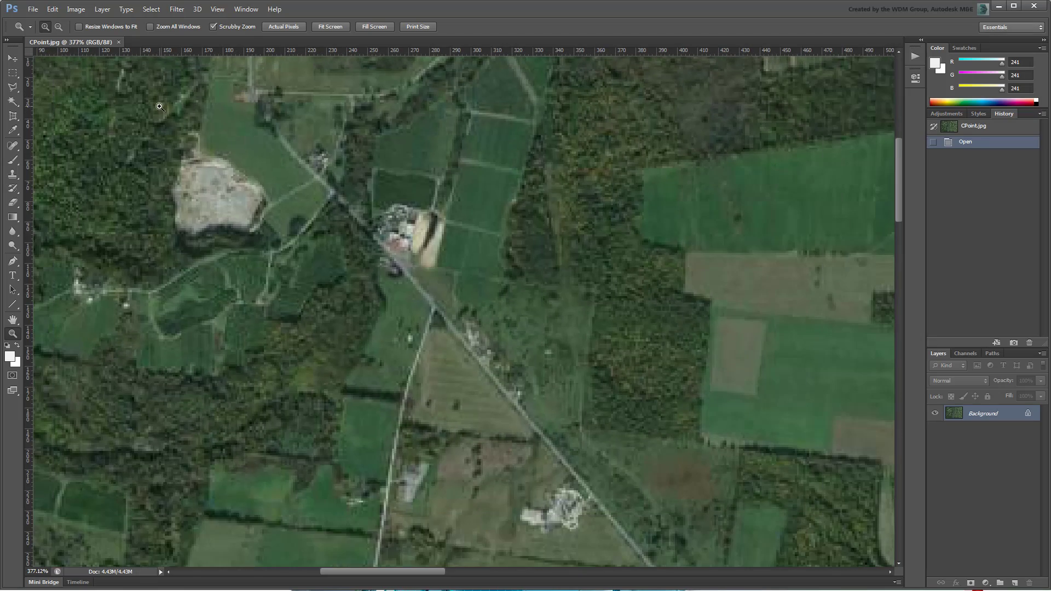
drag(171, 52, 180, 89)
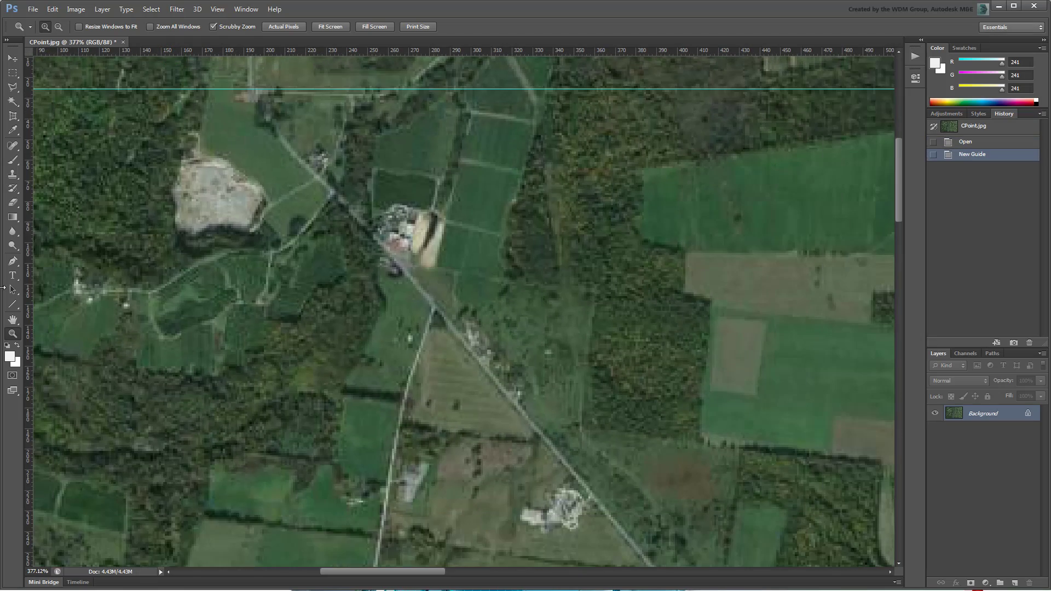
drag(29, 290, 252, 266)
Place a vertical and a horizontal guide crossing at the branching tree line in the image's southeast area.
drag(577, 221, 566, 458)
drag(31, 446, 487, 519)
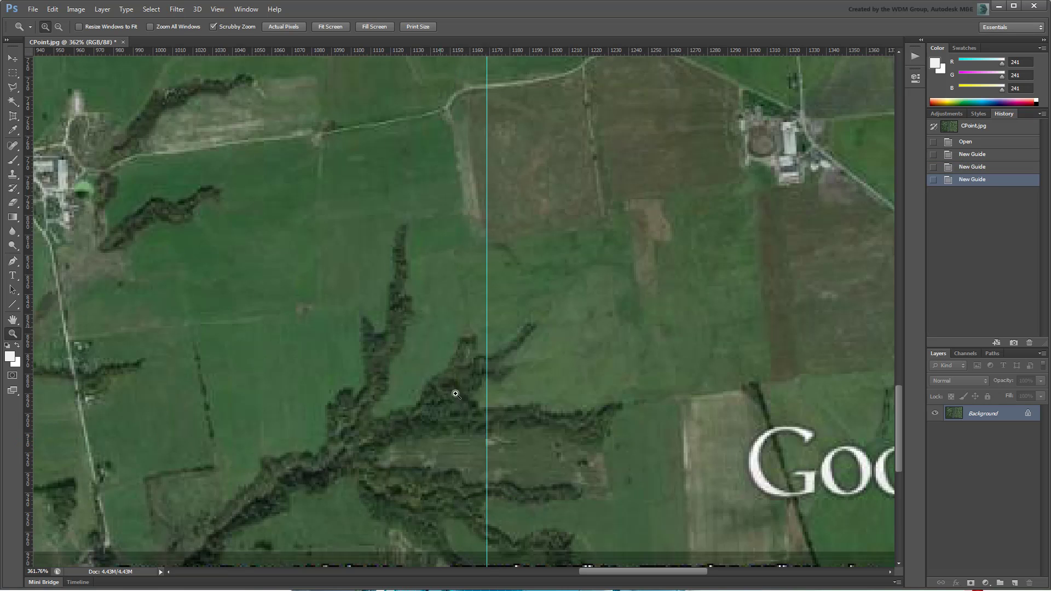
drag(461, 52, 512, 487)
Crop the image to a rectangular selection bounded by the four guides, and clear the selection.
drag(330, 233, 231, 288)
drag(402, 298, 478, 310)
click(12, 72)
drag(228, 121, 620, 489)
click(76, 9)
click(88, 122)
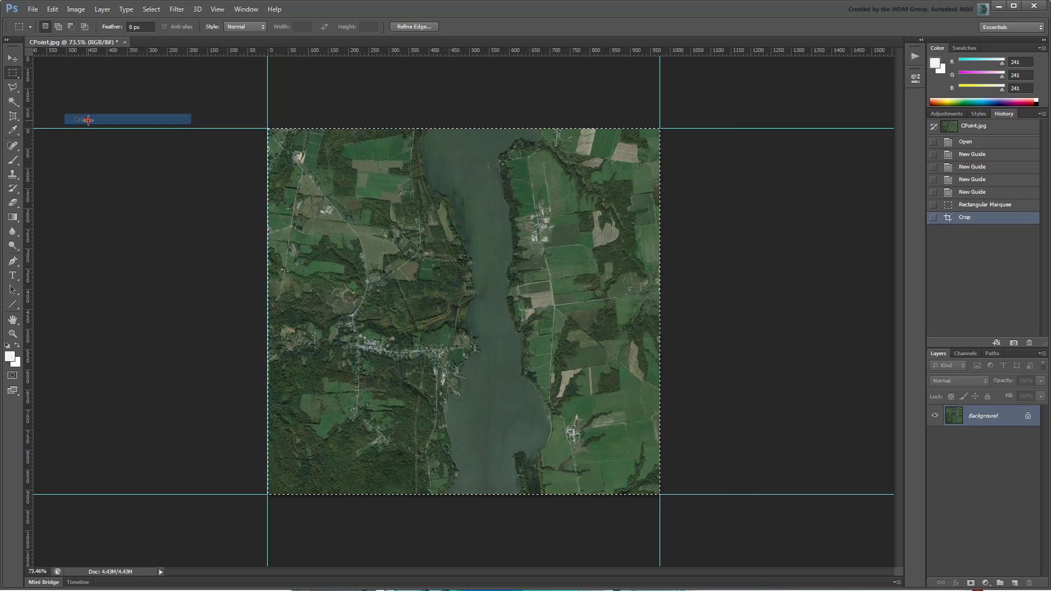
key(ctrl+d)
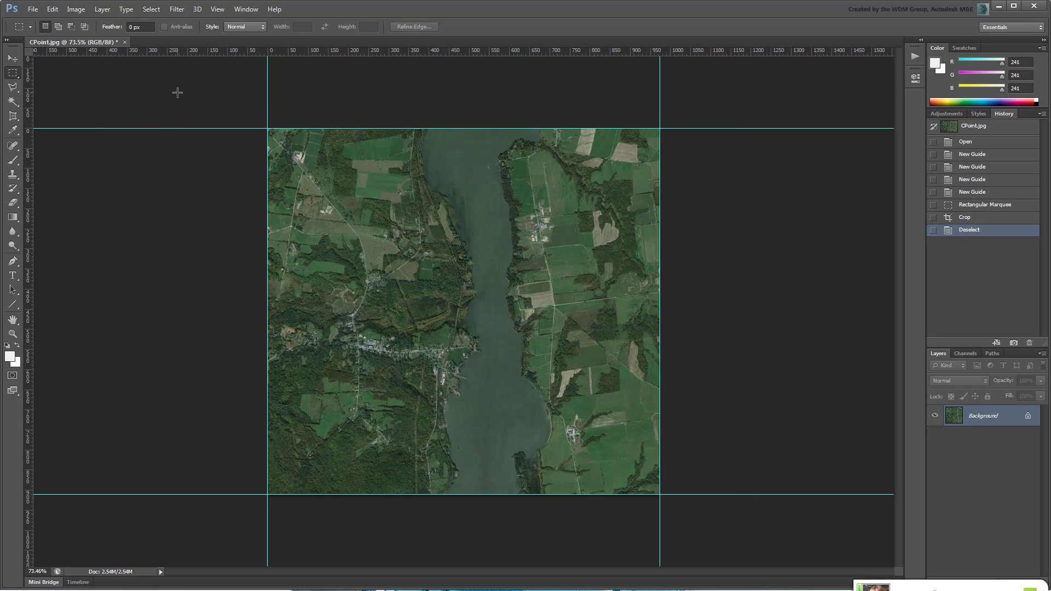
Check the cropped image's pixel dimensions in Image Size and close it without changes.
click(77, 8)
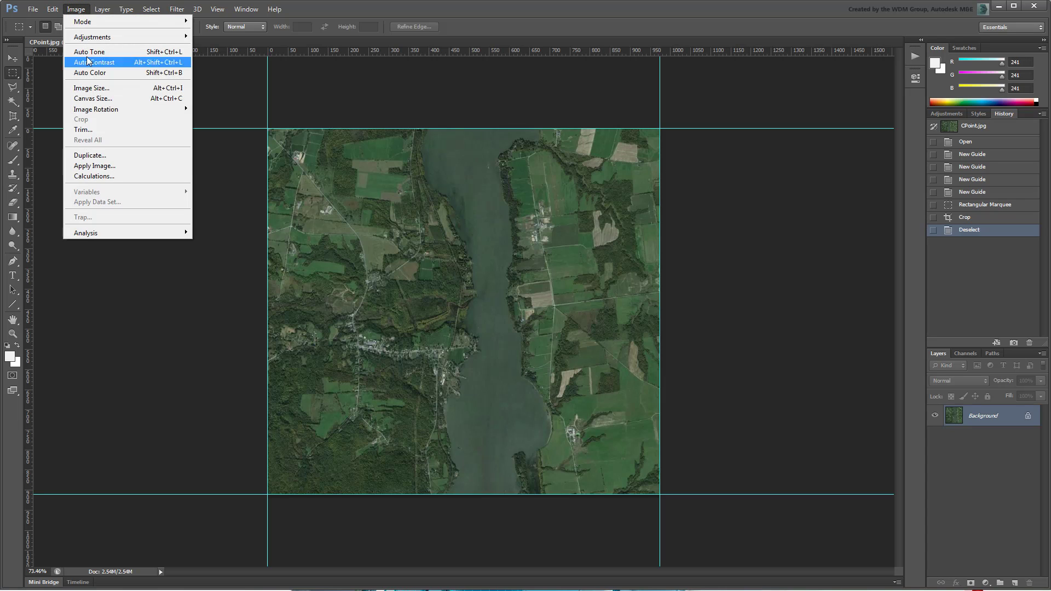
click(97, 88)
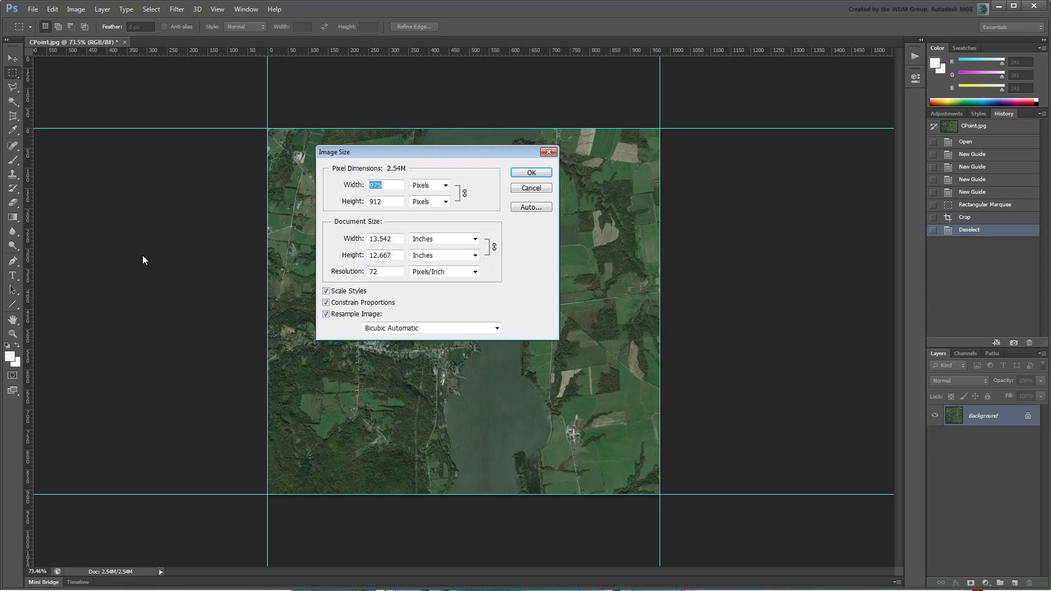
click(536, 189)
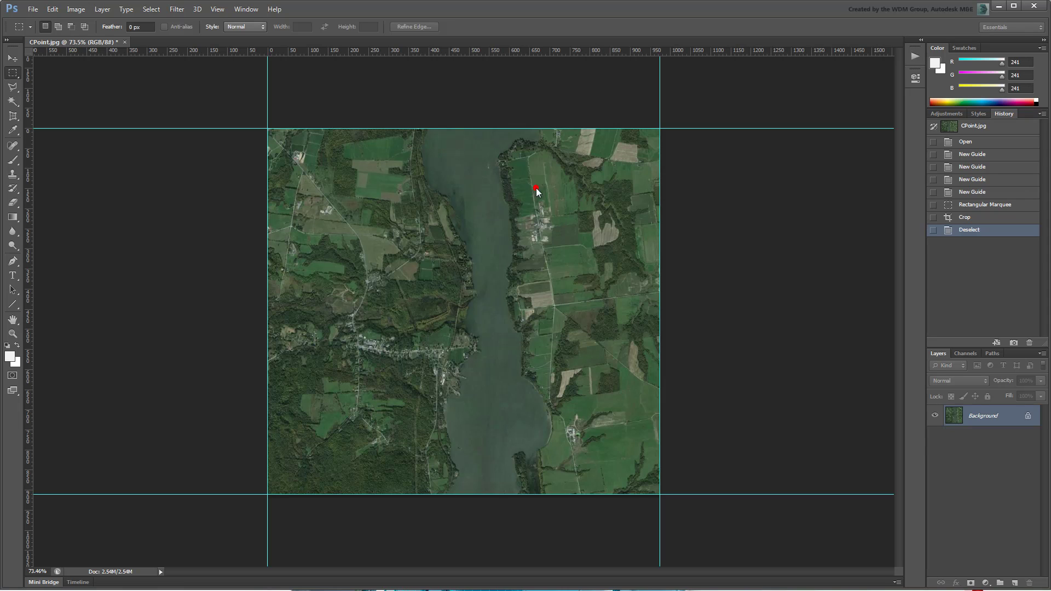
Switch to the C3D_to_3dsMax folder, view CrownPoint-EG.jpg for comparison, close it, and return to Photoshop.
key(alt+Tab)
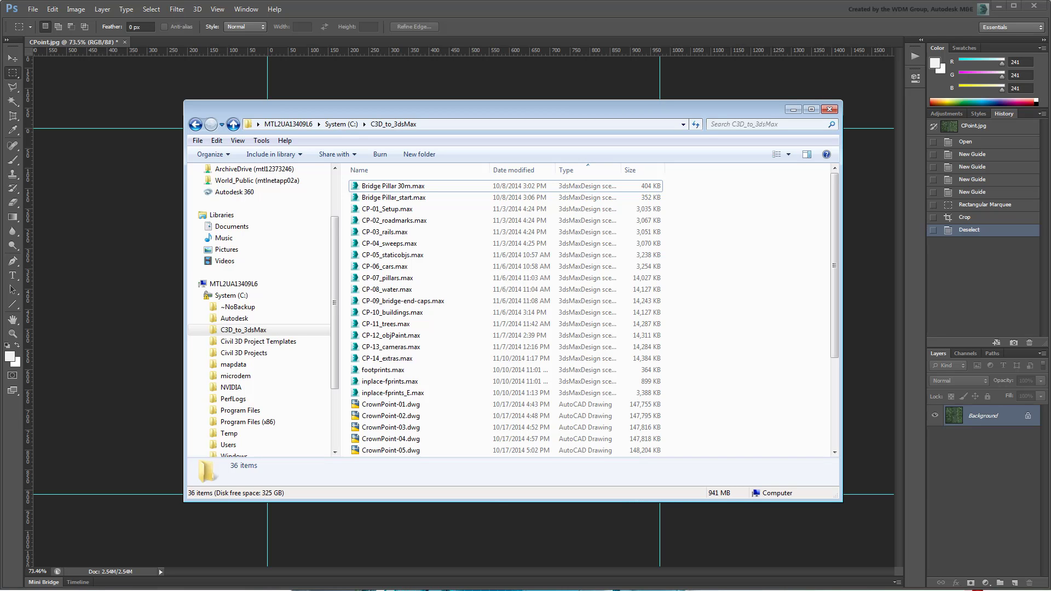
drag(835, 209, 840, 320)
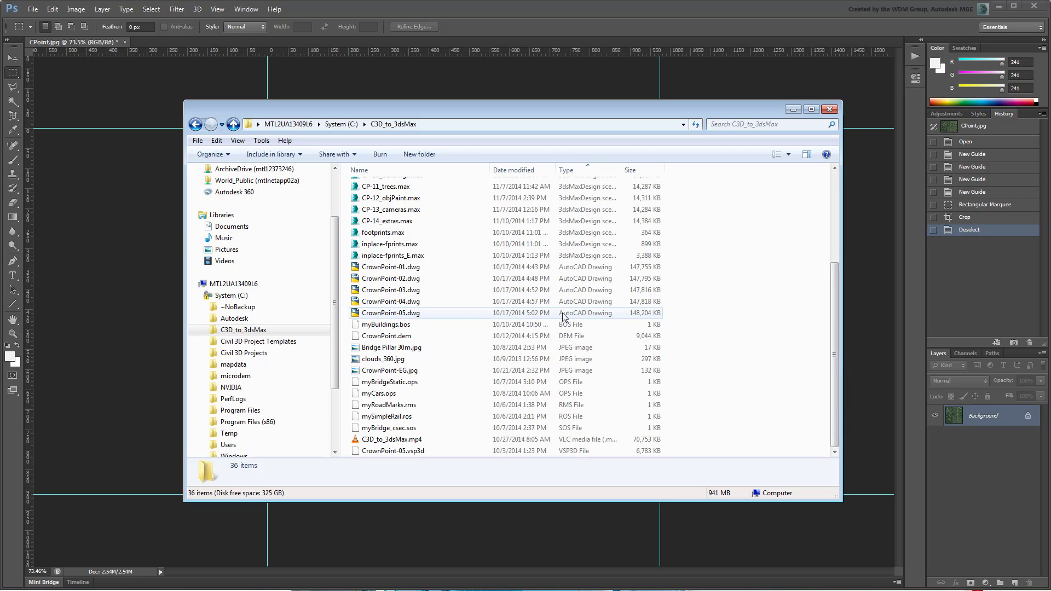
double_click(389, 371)
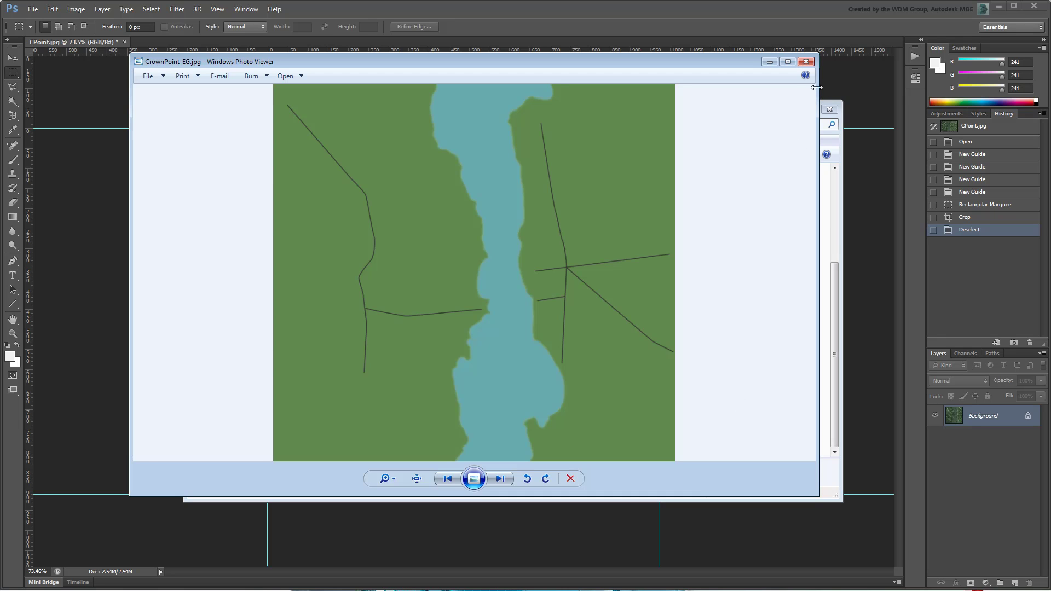
click(807, 62)
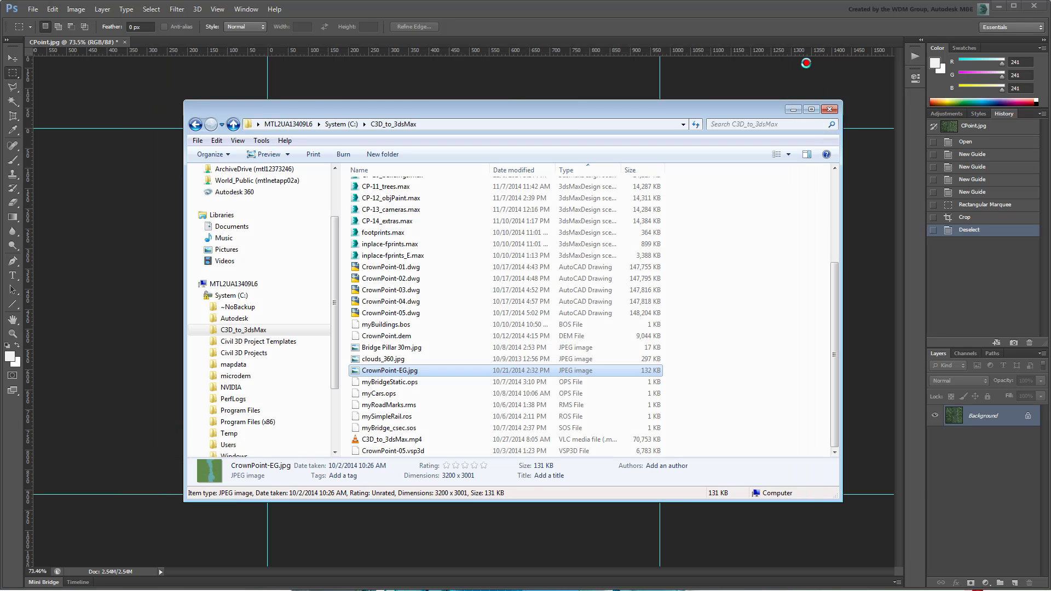
click(777, 8)
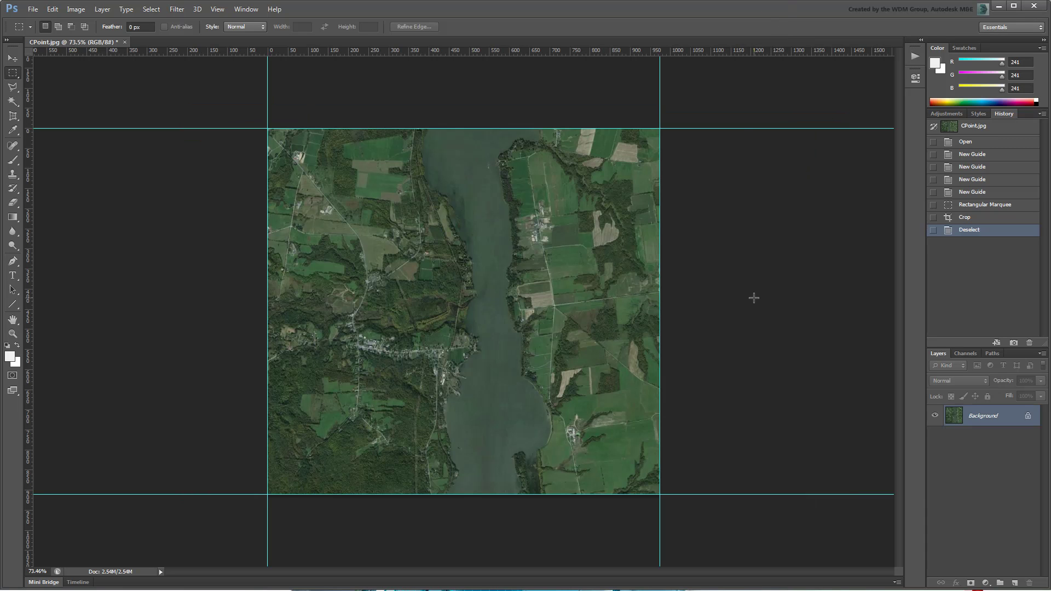
Save the cropped image as CrownPoint-EG.jpg in the C3D_to_3dsMax folder on drive C, replacing the existing file.
click(33, 9)
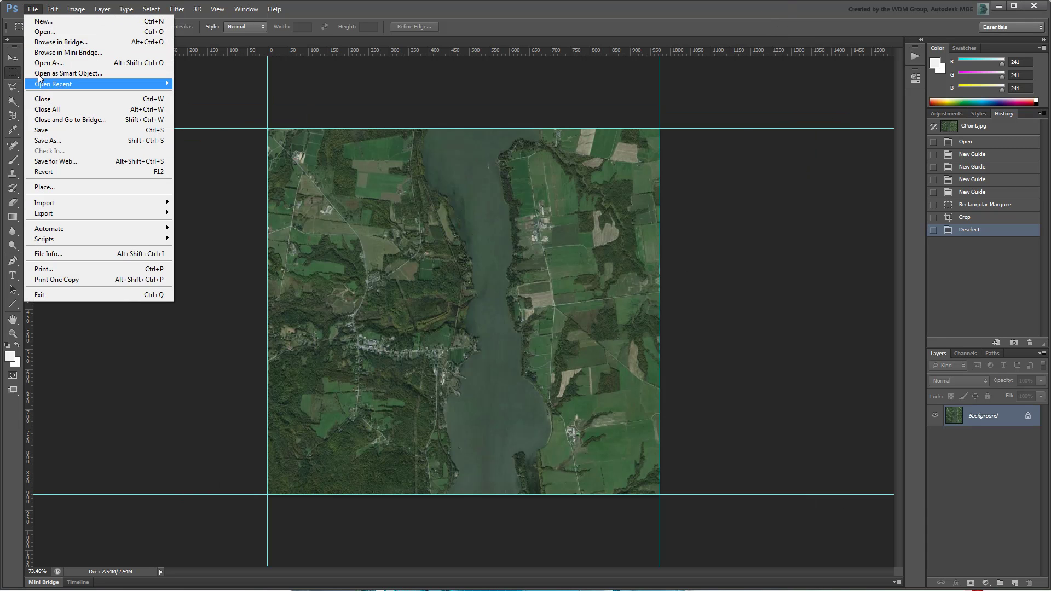
click(52, 142)
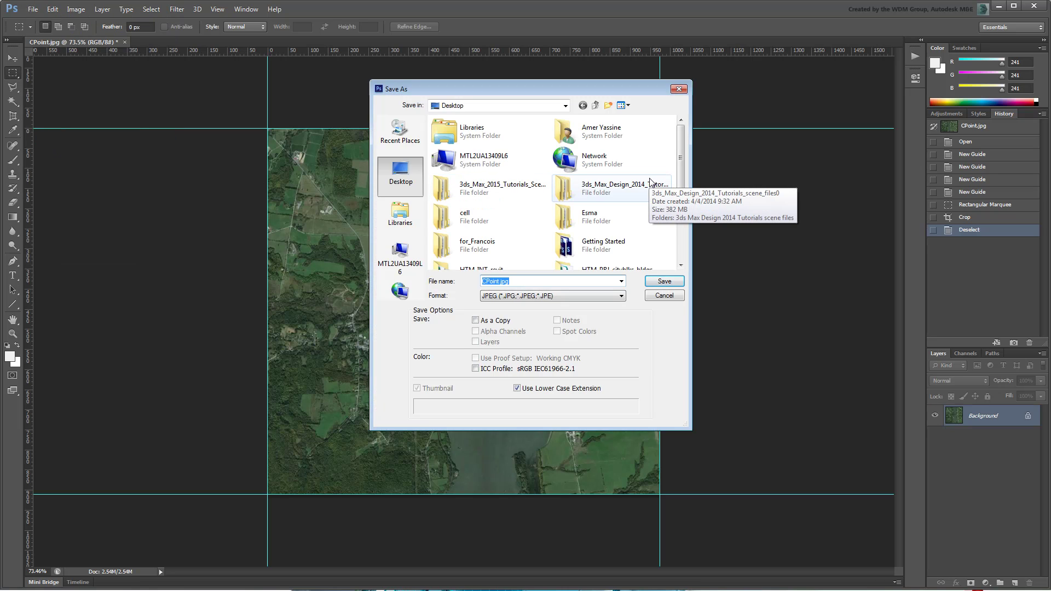
click(402, 256)
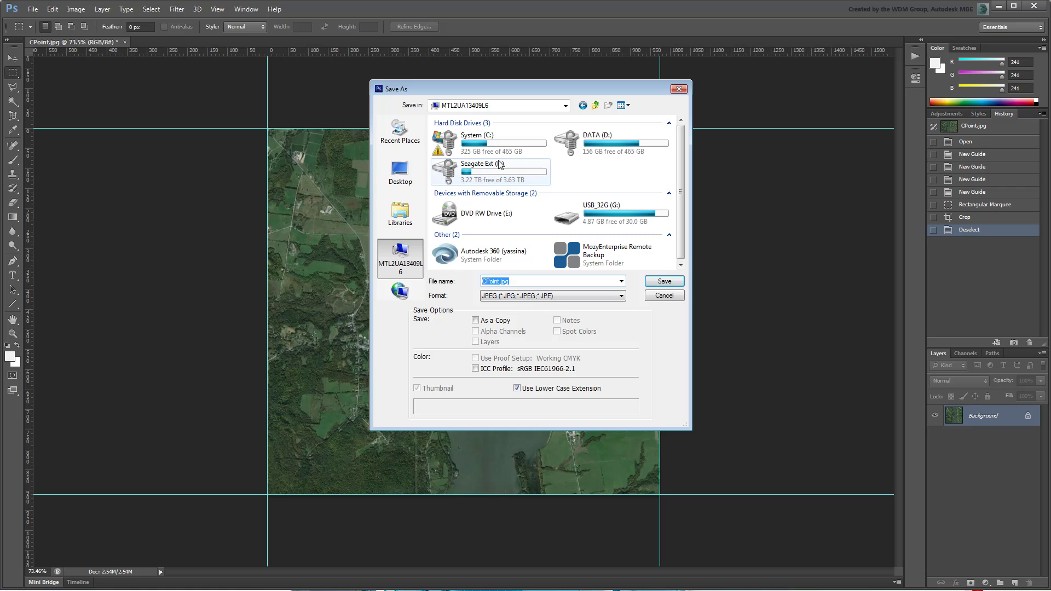
click(487, 152)
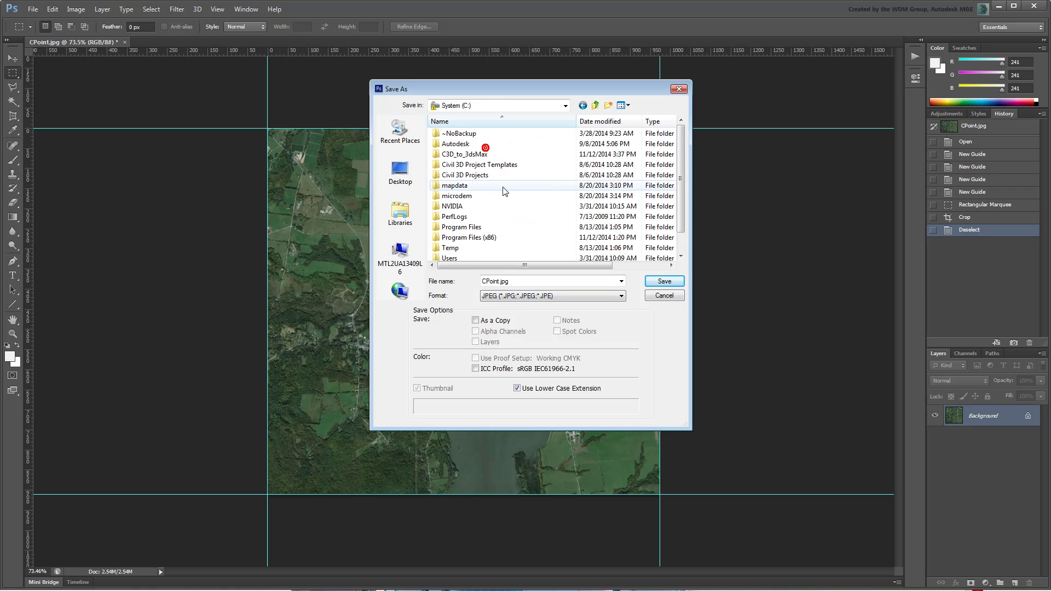
double_click(470, 154)
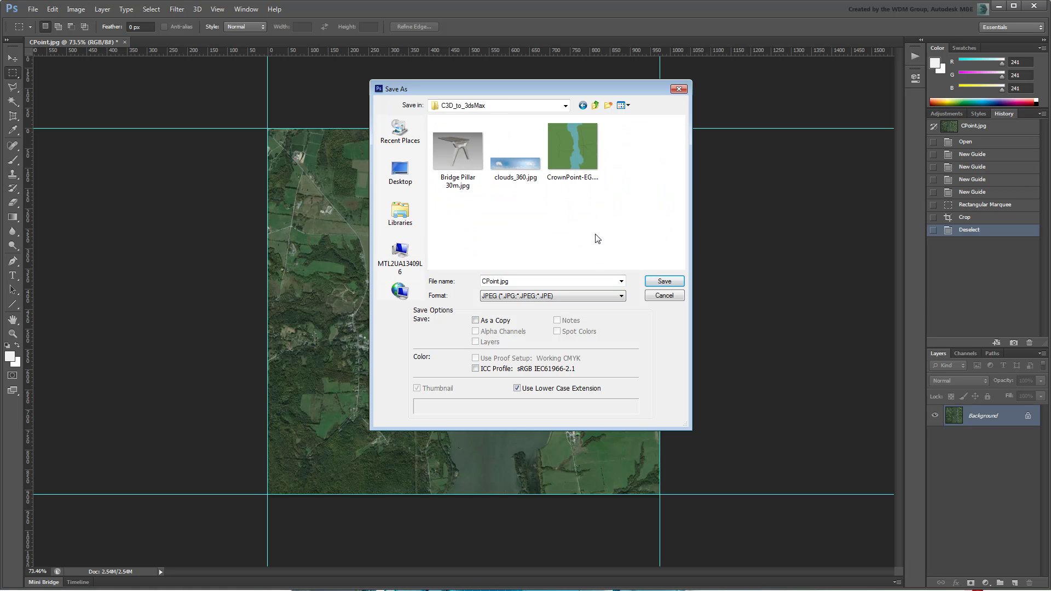
click(580, 170)
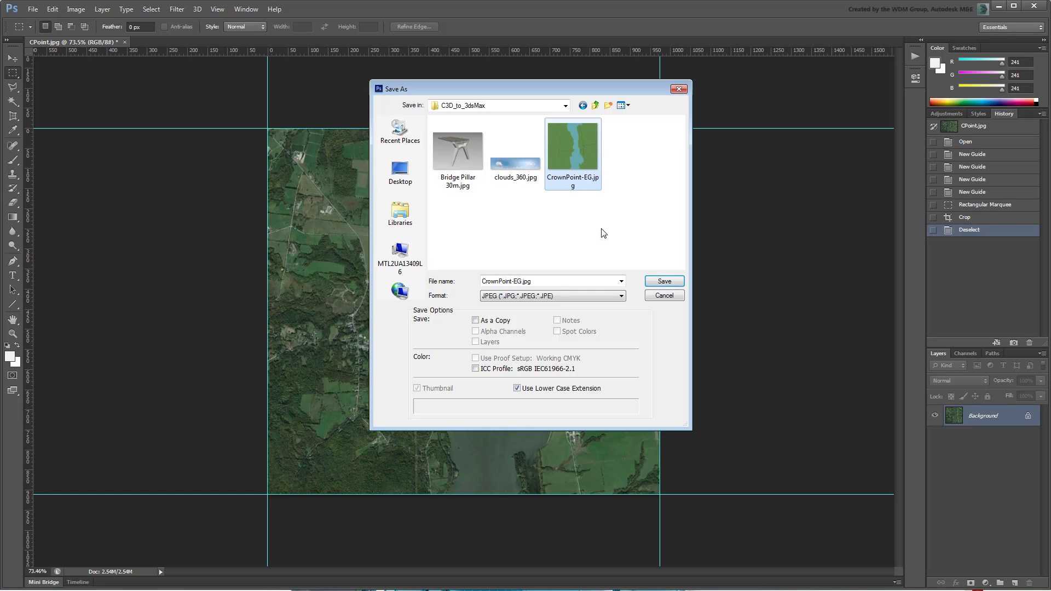
click(667, 282)
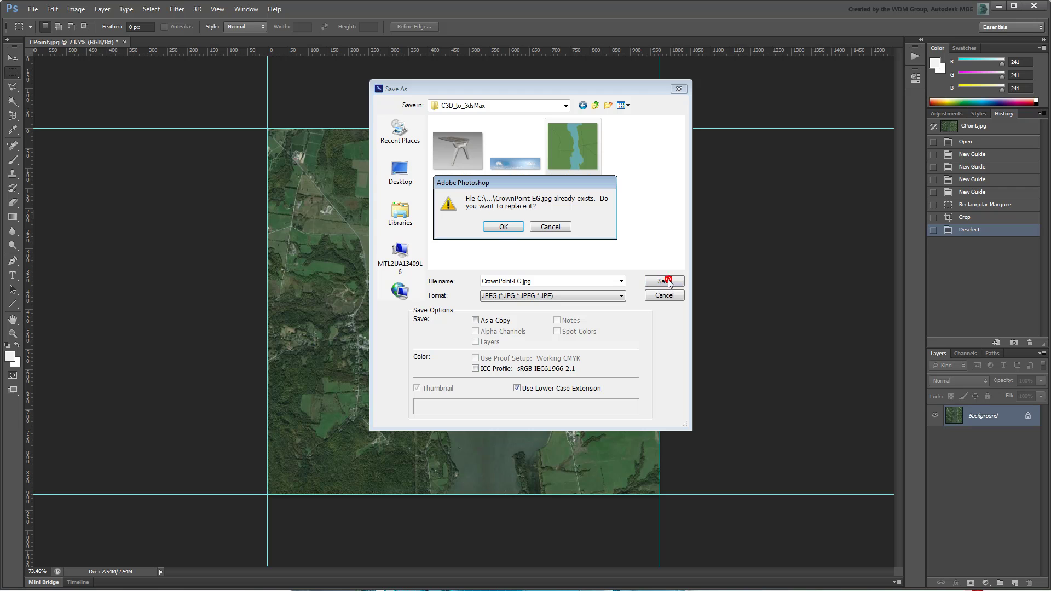
click(503, 227)
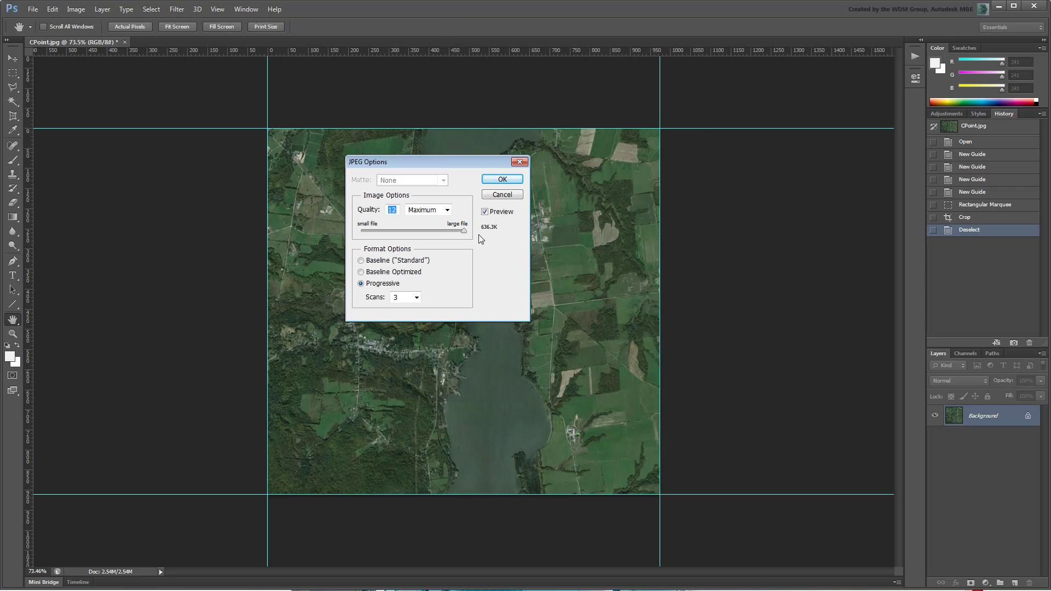
Set the JPEG quality to High (8) and accept the save options.
click(447, 210)
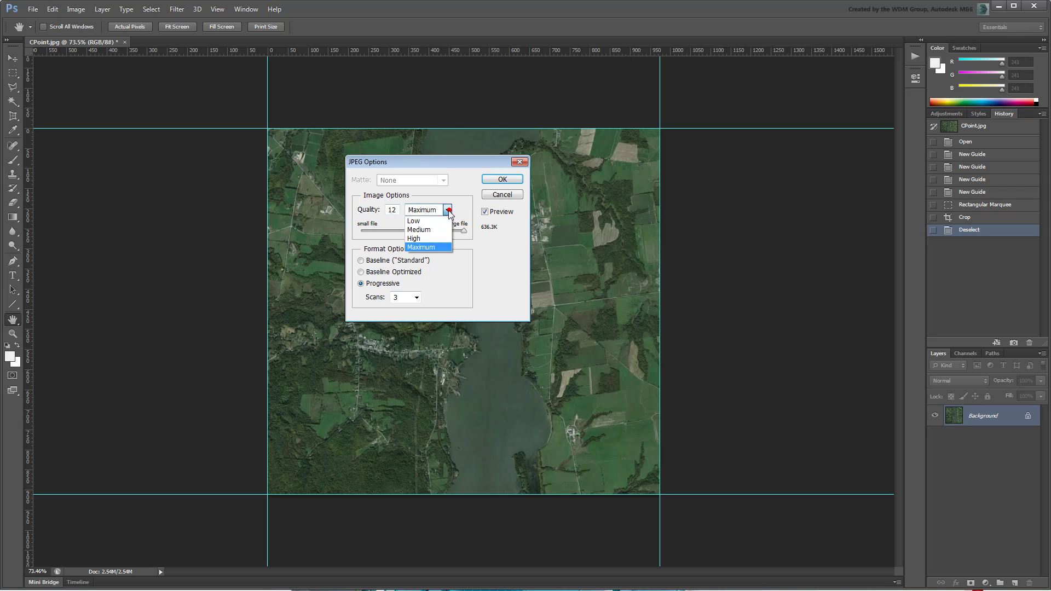
click(425, 234)
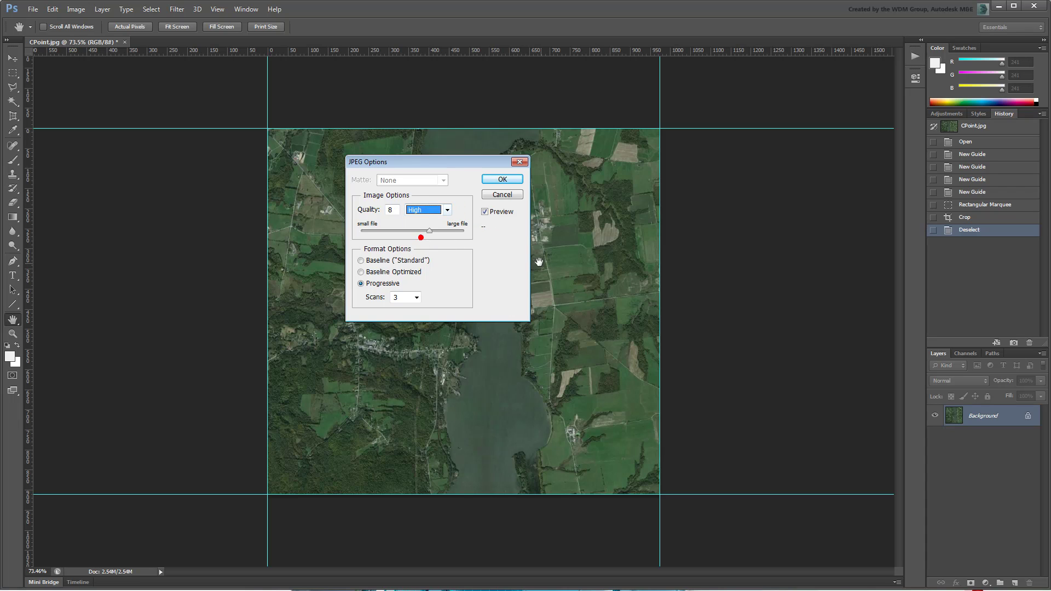
click(502, 181)
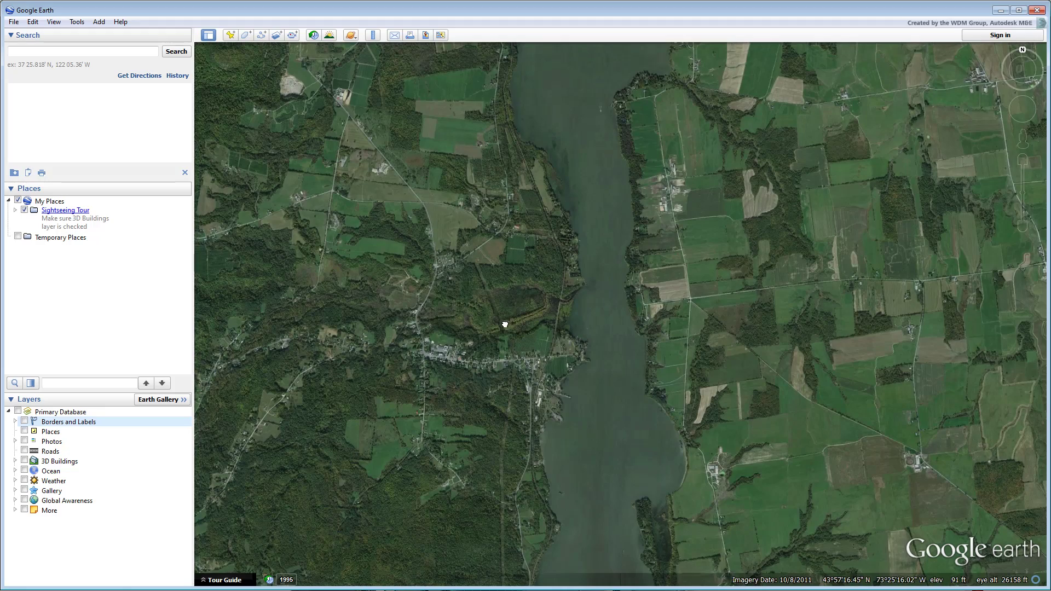
Switch Google Earth's latitude and longitude display to decimal degrees, and check the view centre's coordinates with a temporary placemark, then discard it.
drag(503, 323, 493, 328)
middle_drag(502, 329, 380, 339)
key(r)
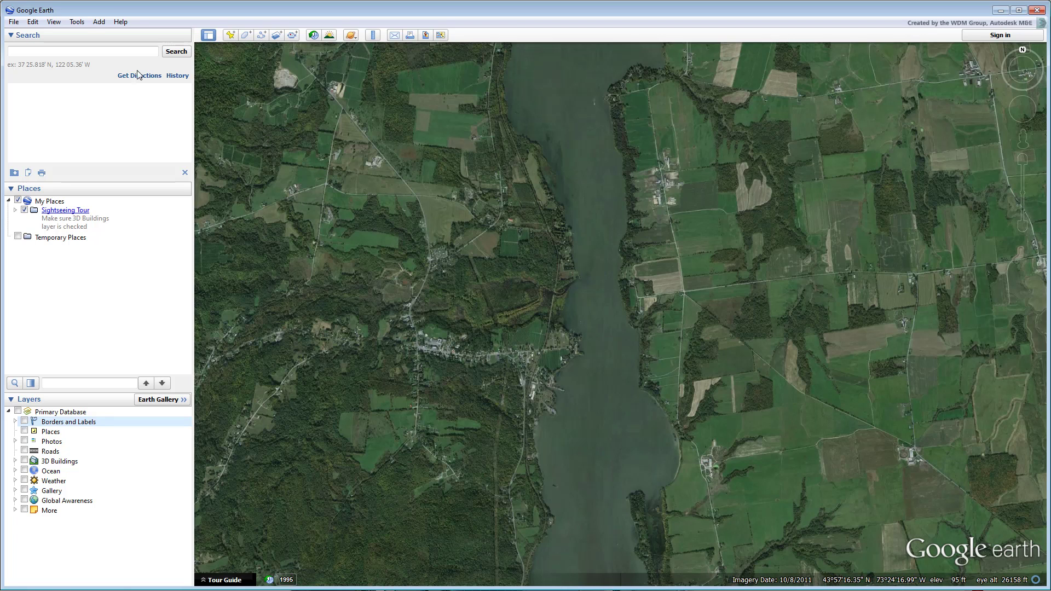
click(77, 23)
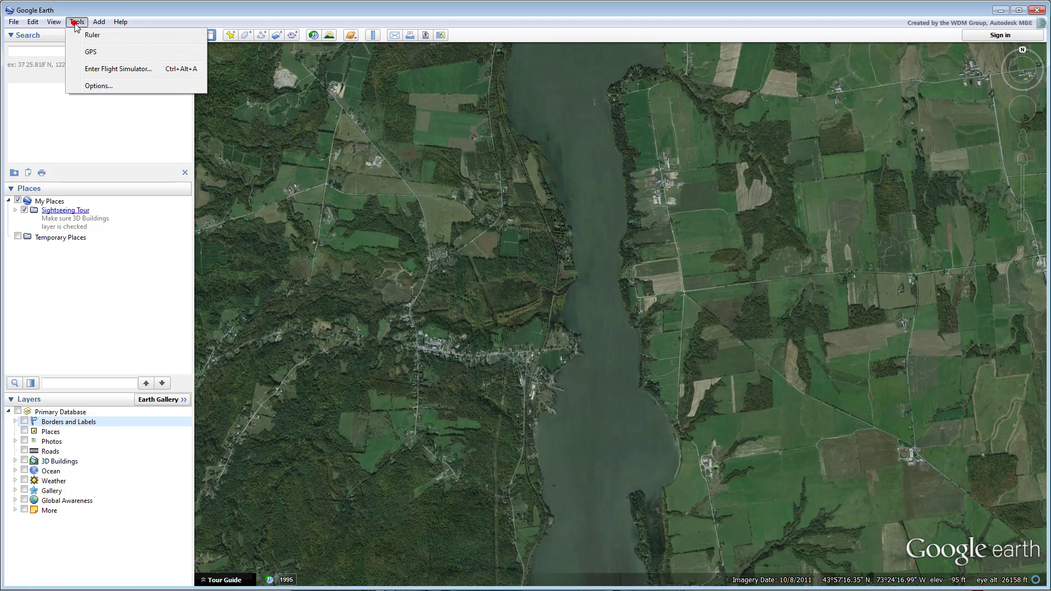
click(108, 85)
click(375, 244)
click(578, 437)
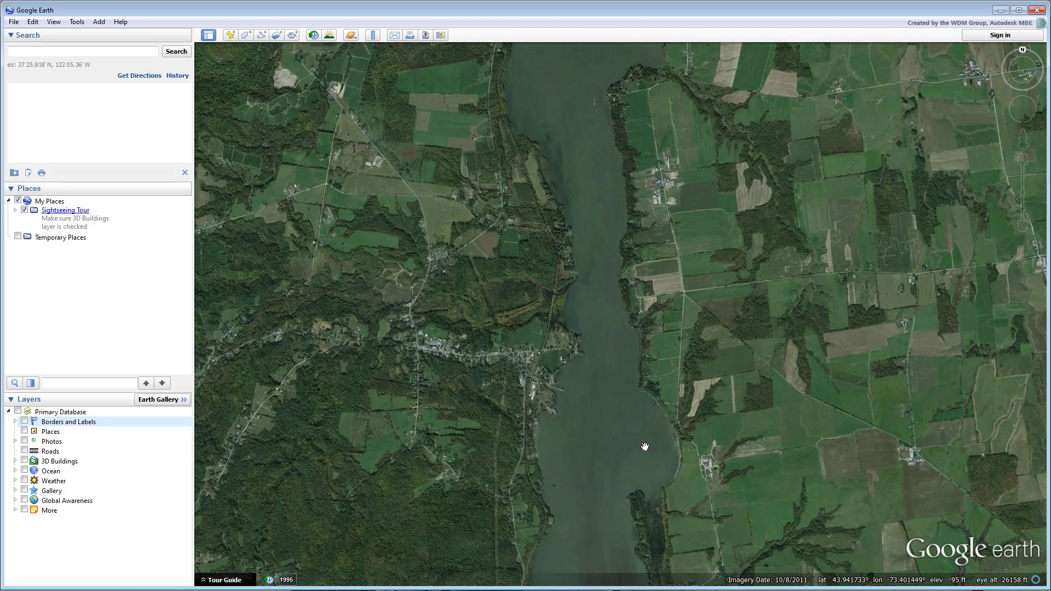
click(231, 36)
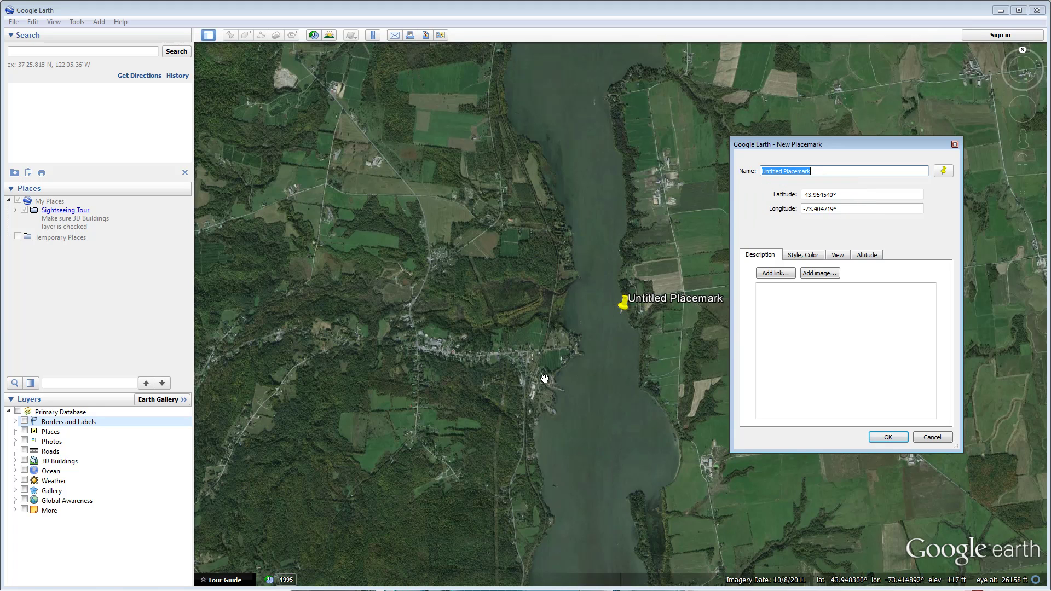
click(932, 437)
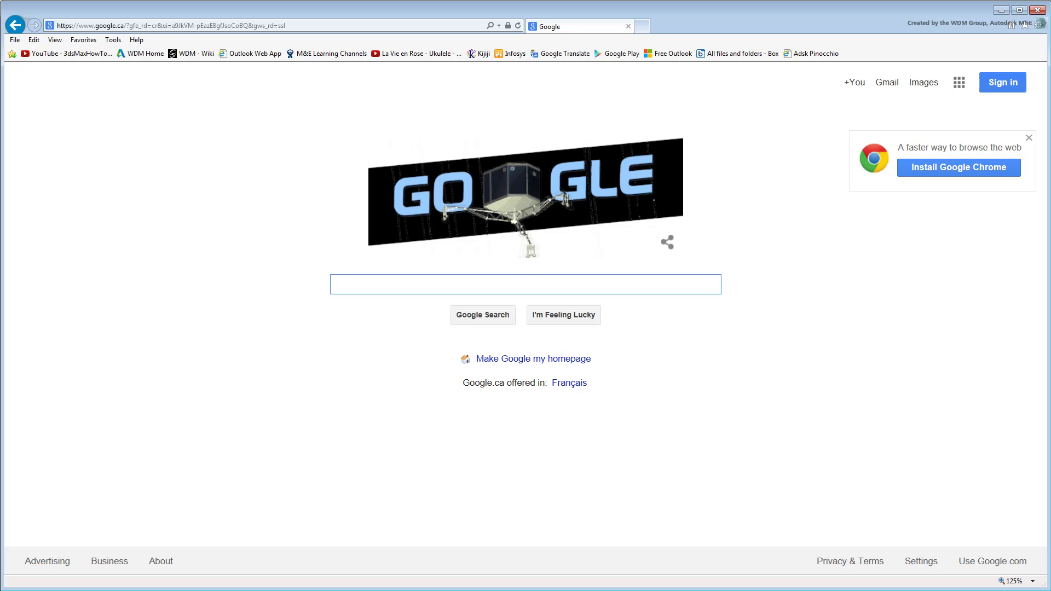
click(302, 26)
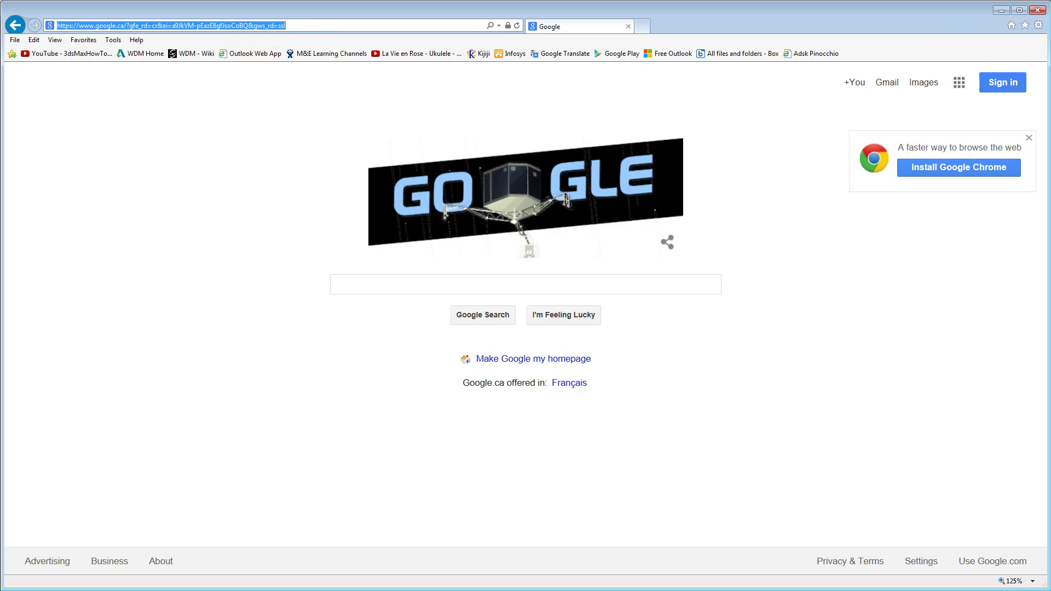
text(www.zubak.sk)
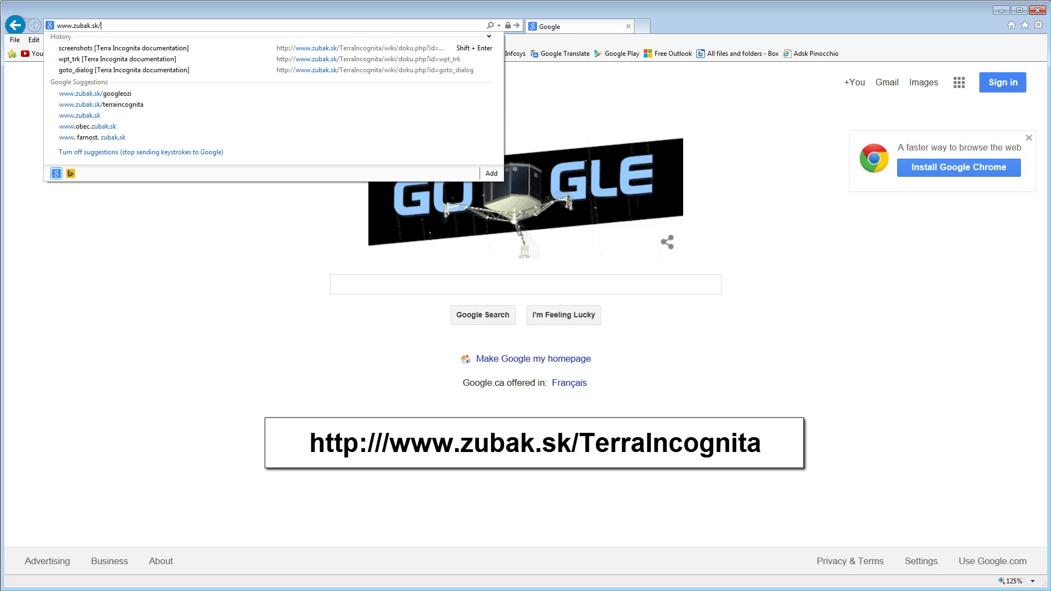
text(/TerraIncognita)
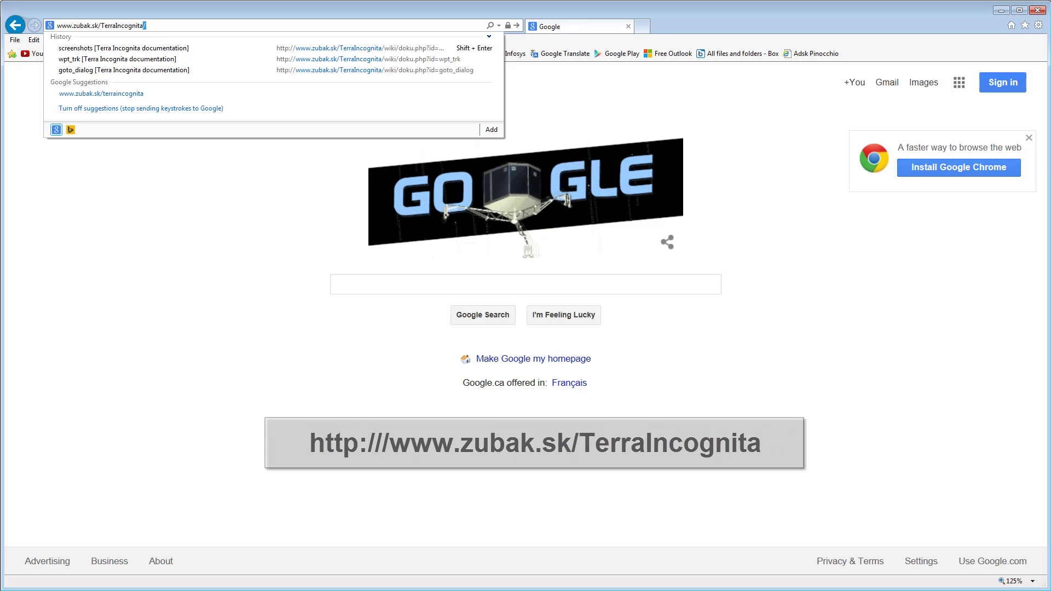
key(Return)
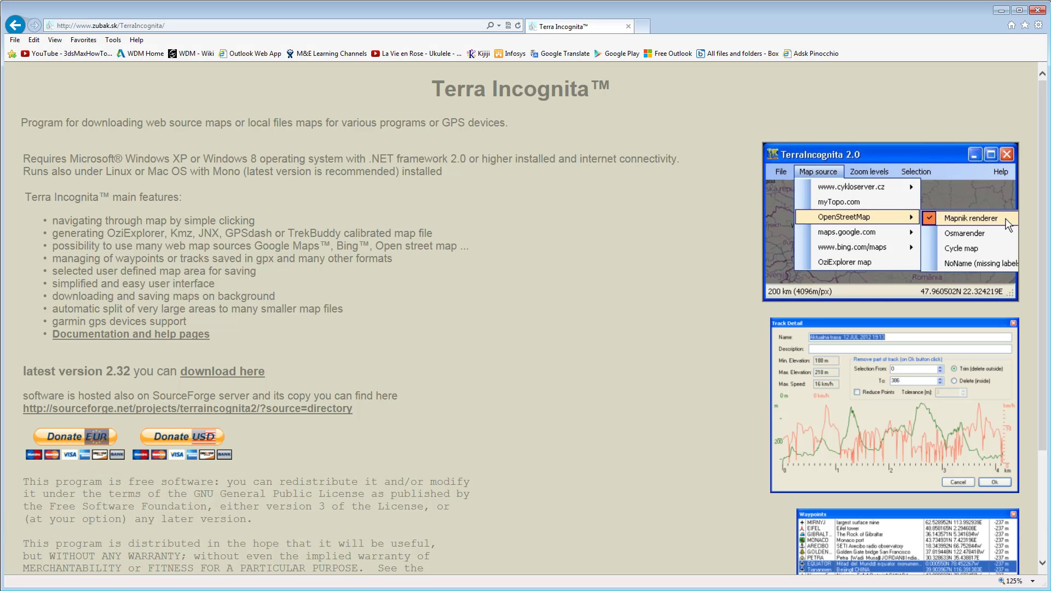
click(246, 374)
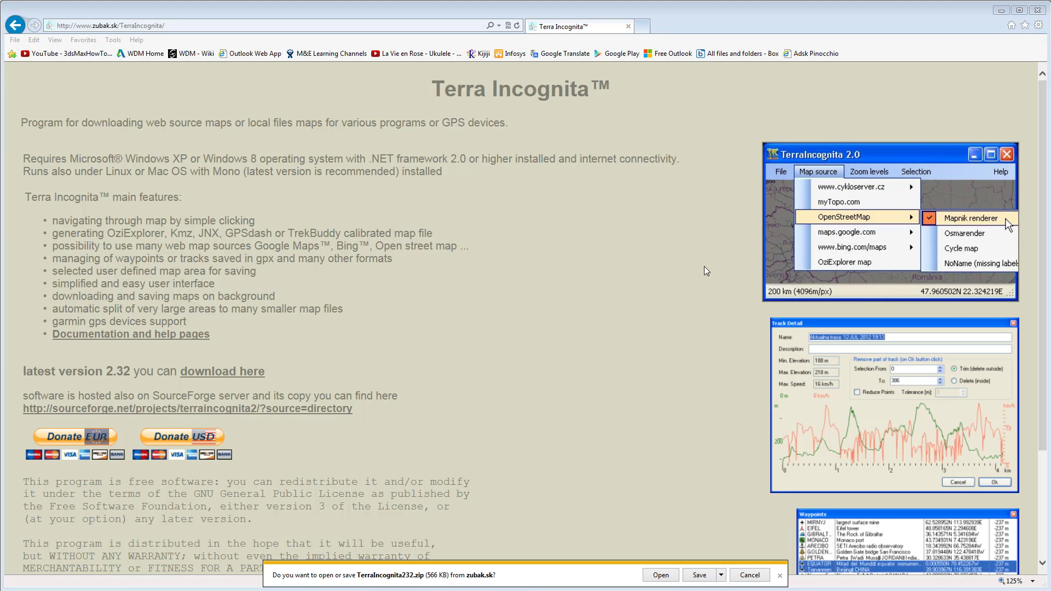
Minimize the browser and launch TerraIncognita.exe from the TerraIncognita225 folder on the desktop.
click(1001, 11)
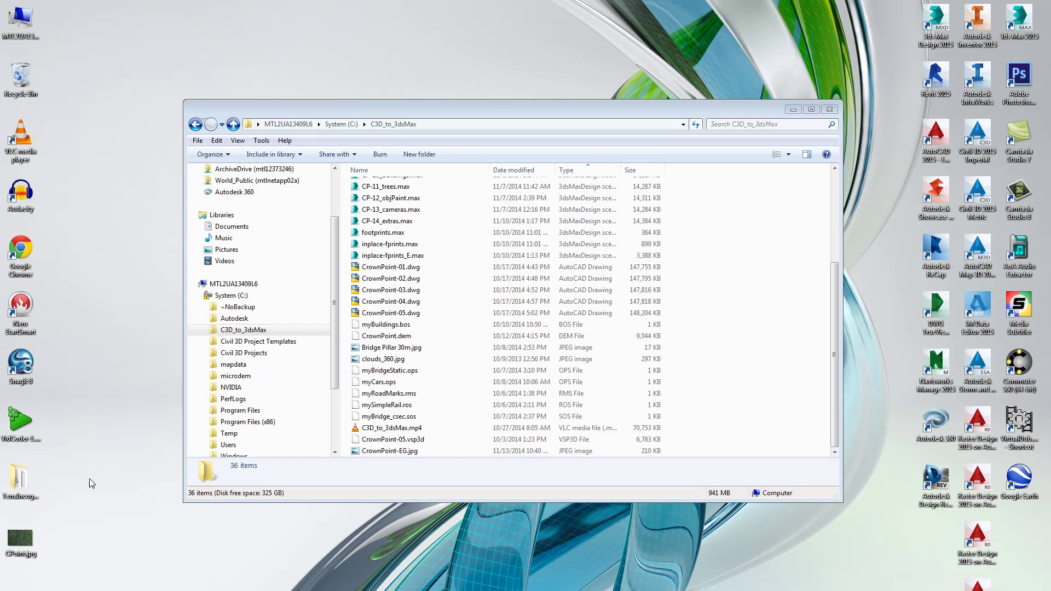
double_click(22, 482)
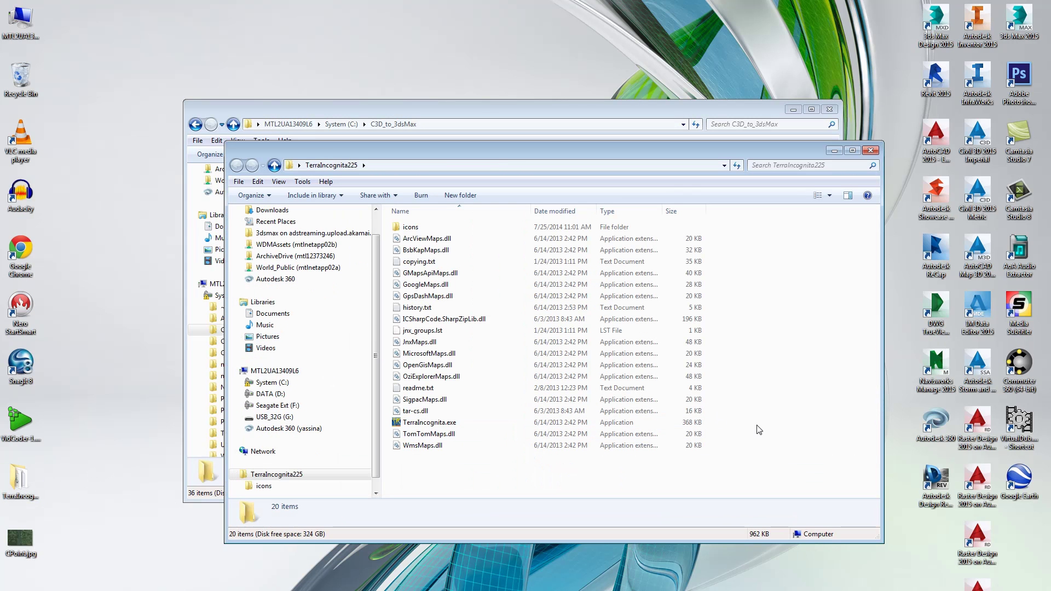
double_click(427, 423)
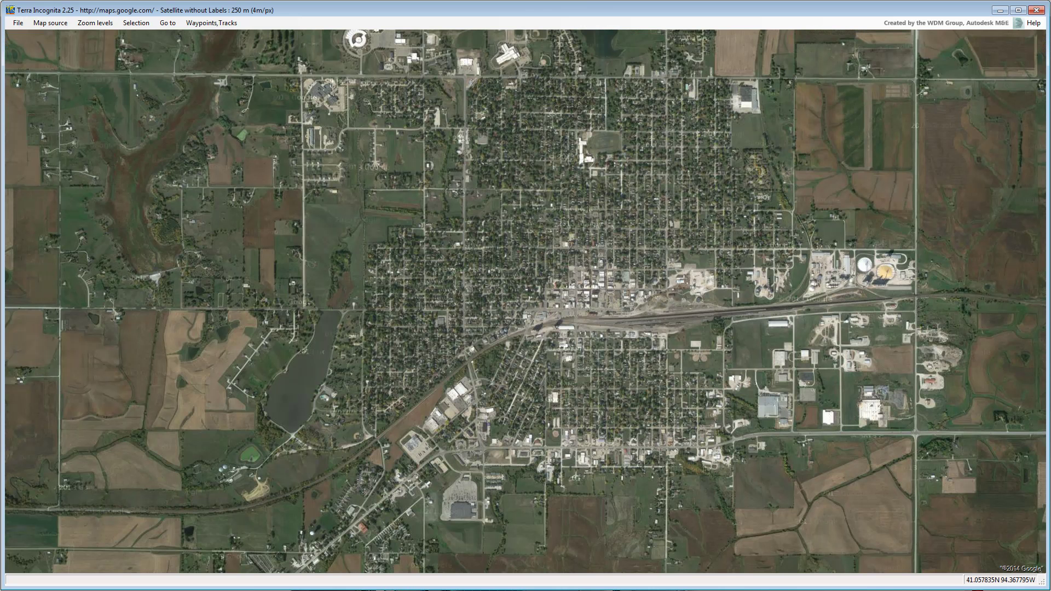
Locate the map at GPS position 43.95 degrees N, 73.40 degrees W.
click(168, 22)
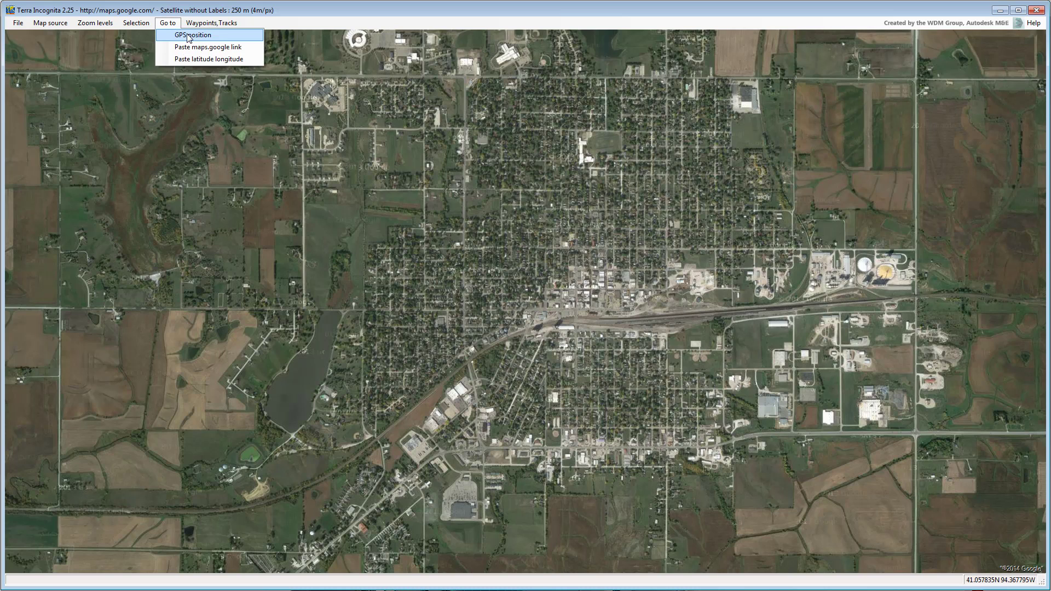
click(222, 37)
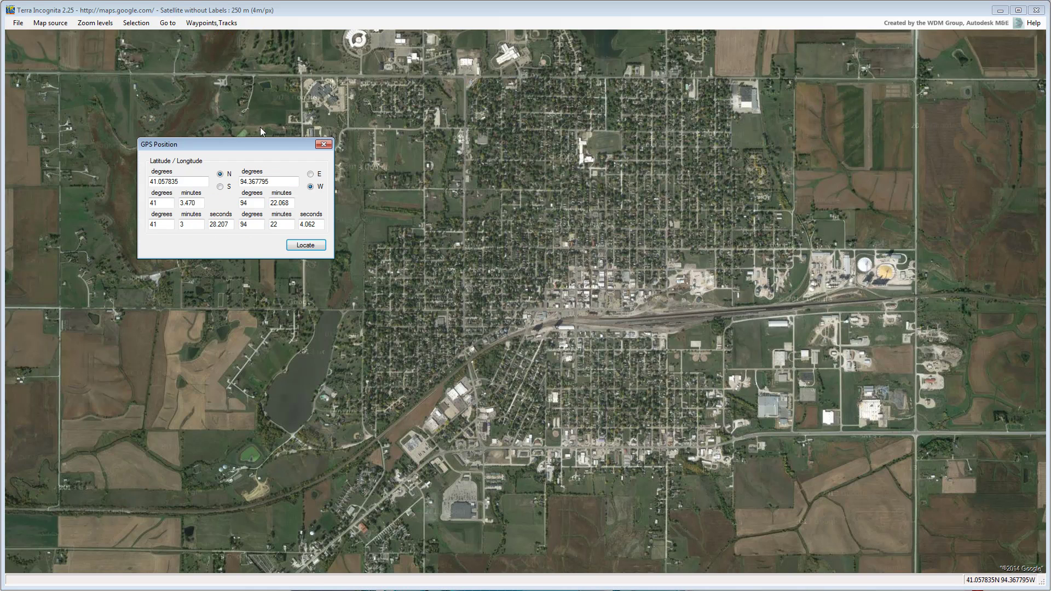
double_click(192, 182)
text(43.95)
key(Tab)
text(73.4)
text(0)
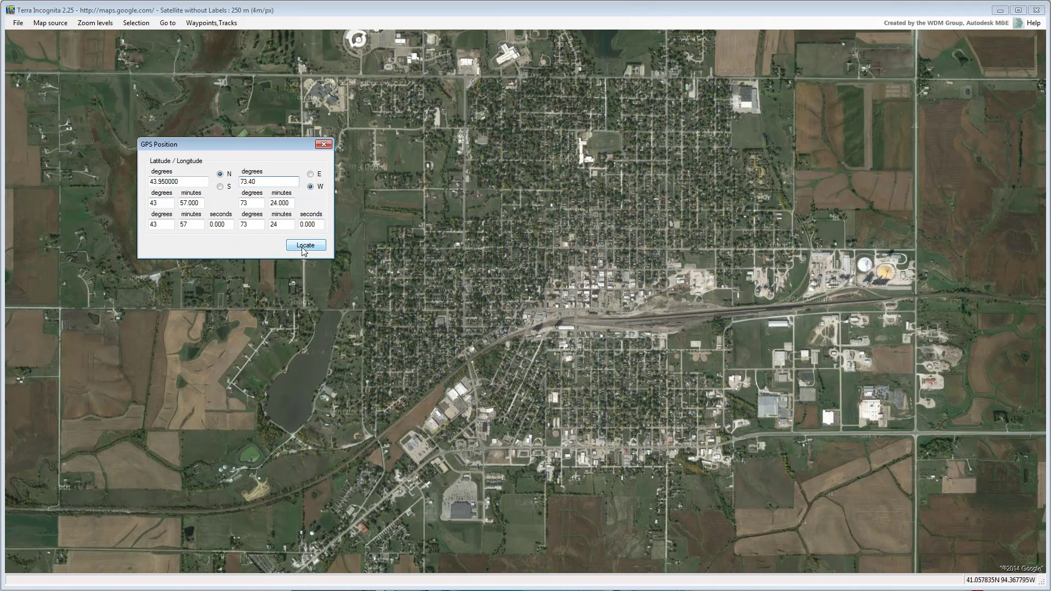
click(304, 245)
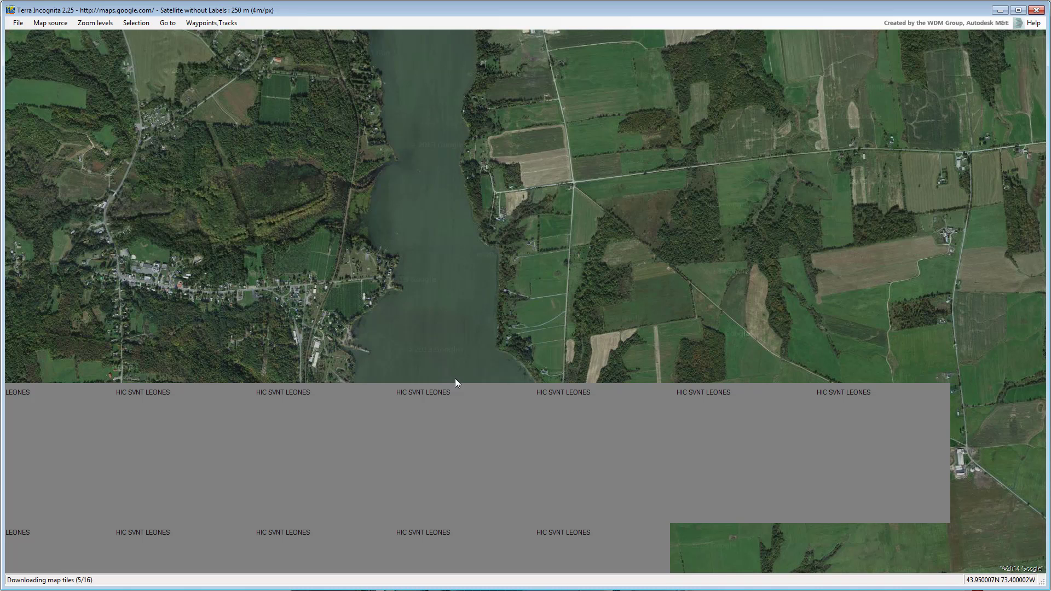
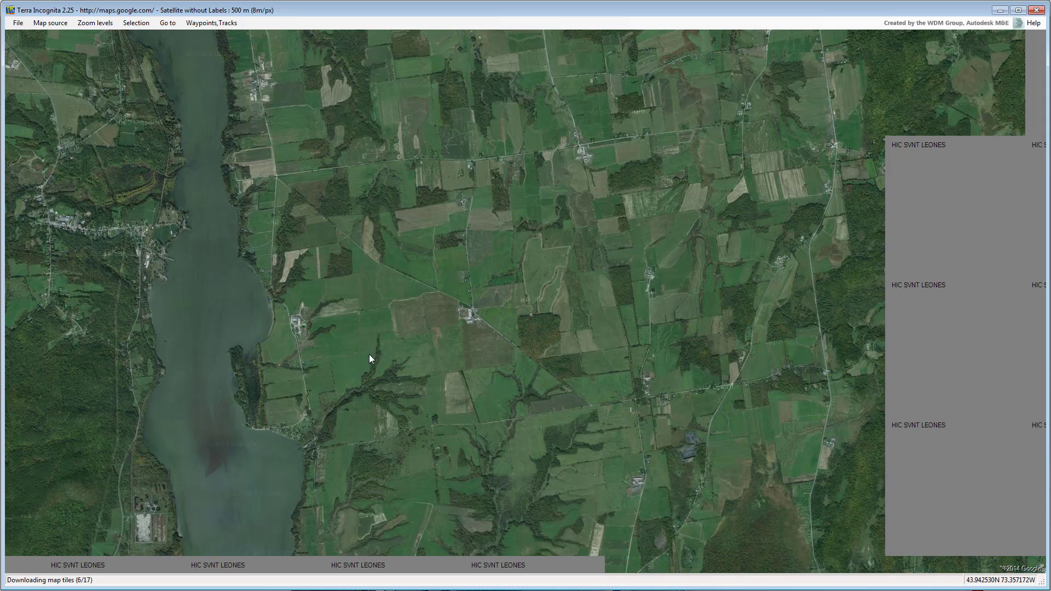
Choose the 500 m zoom level and reposition the map so the Crown Point lake area sits near the centre.
drag(369, 353, 599, 354)
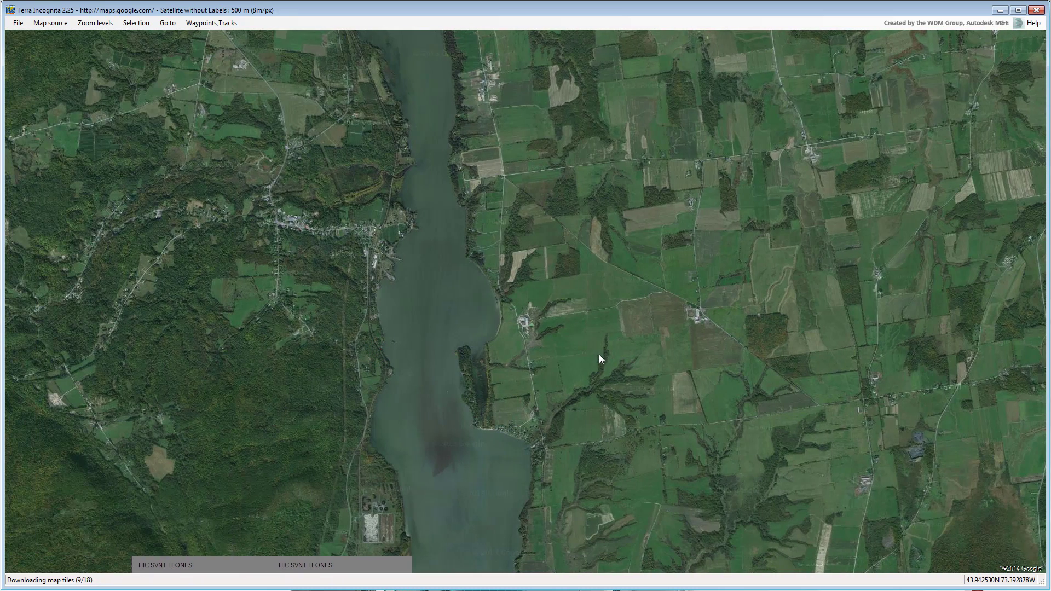
click(100, 23)
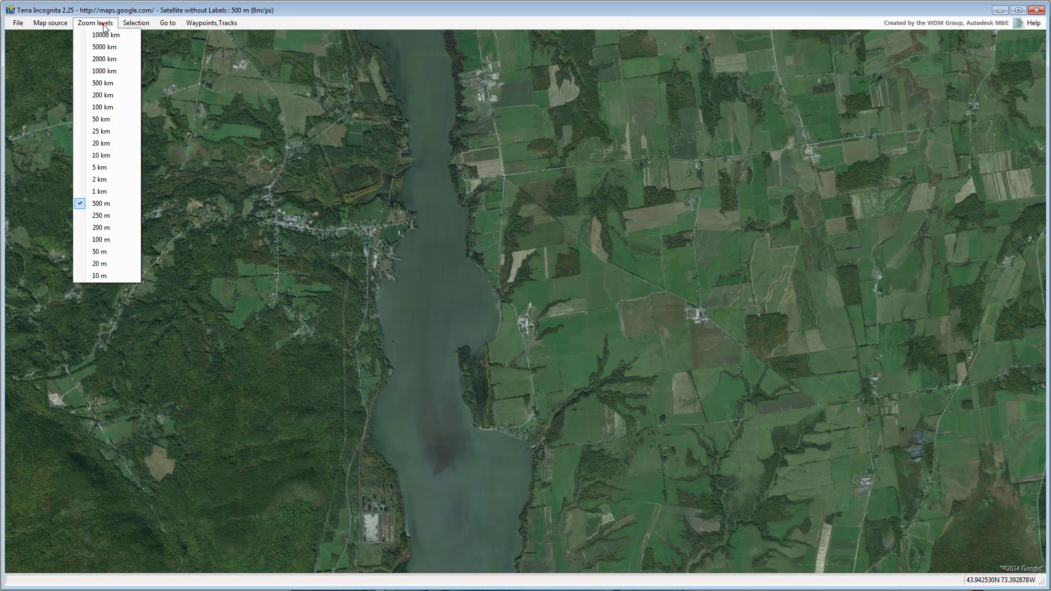
click(105, 204)
drag(558, 380, 615, 465)
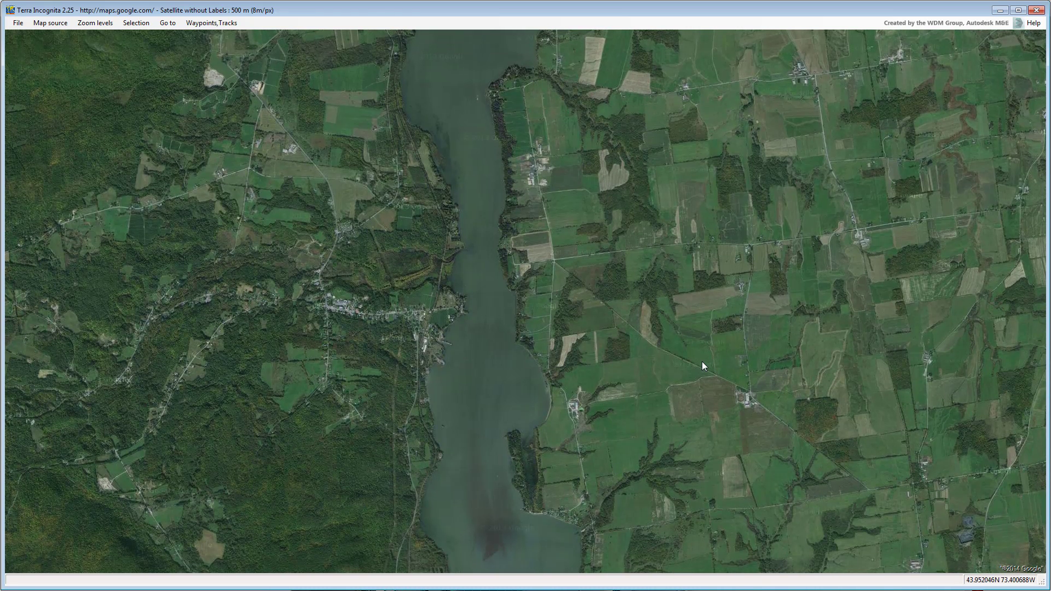
Switch the map source to the Bing satellite map for comparison, and return to the Google satellite map.
click(49, 23)
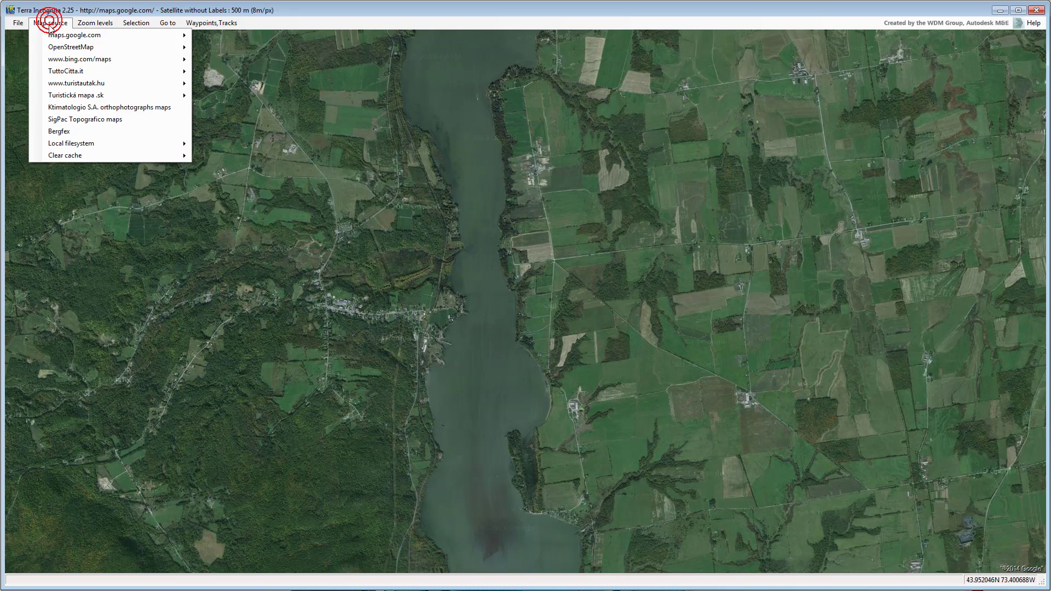
mouse_move(56, 38)
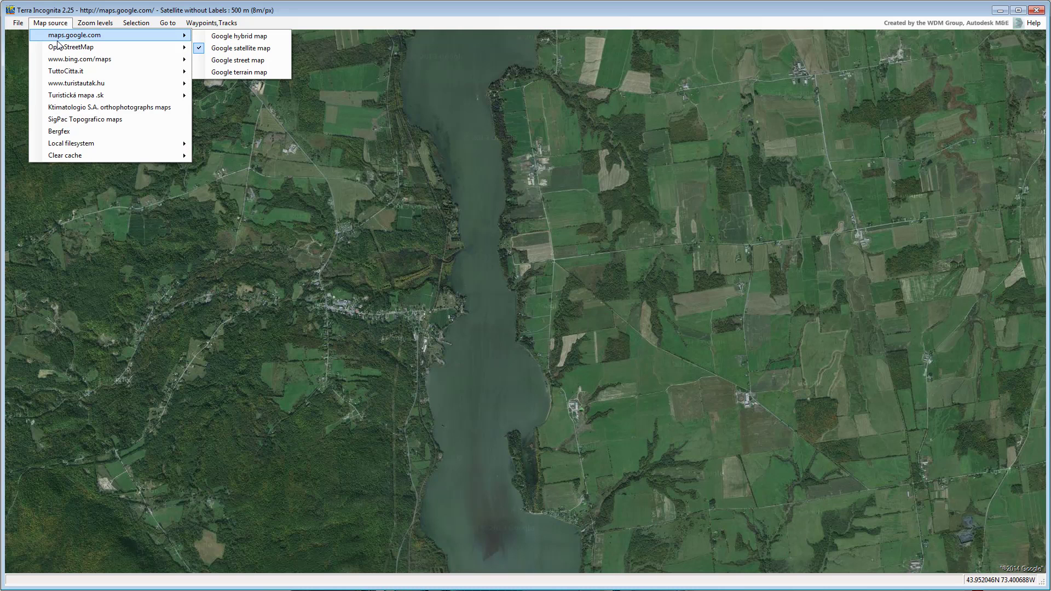
mouse_move(85, 59)
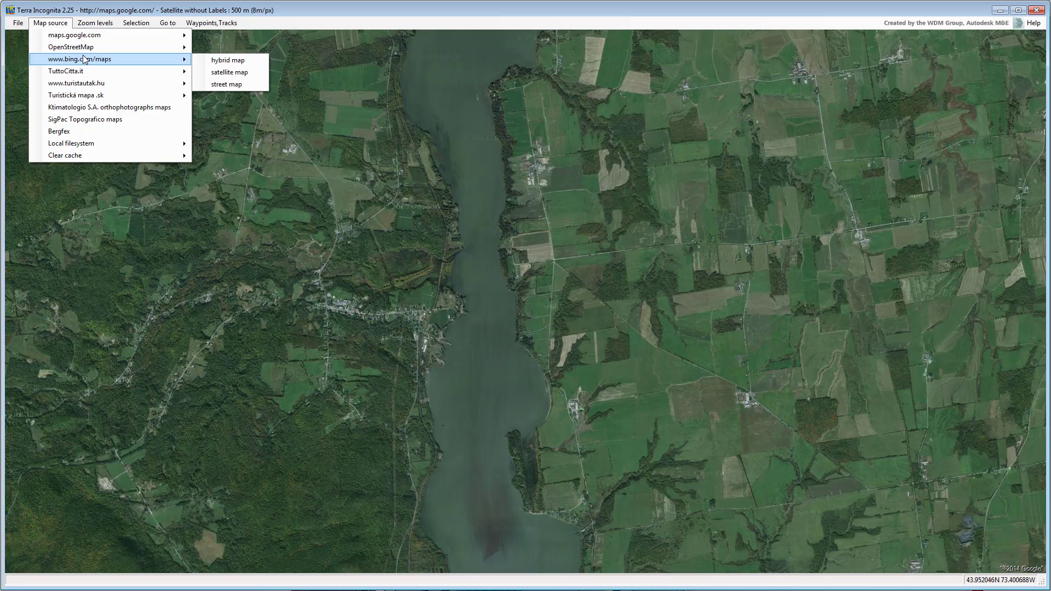
click(233, 72)
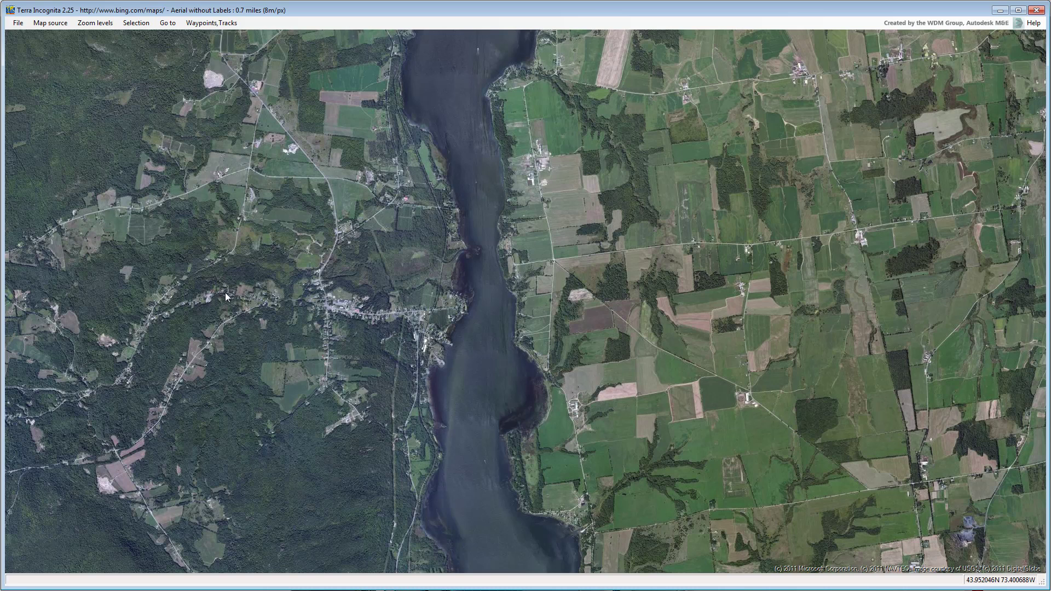
click(58, 27)
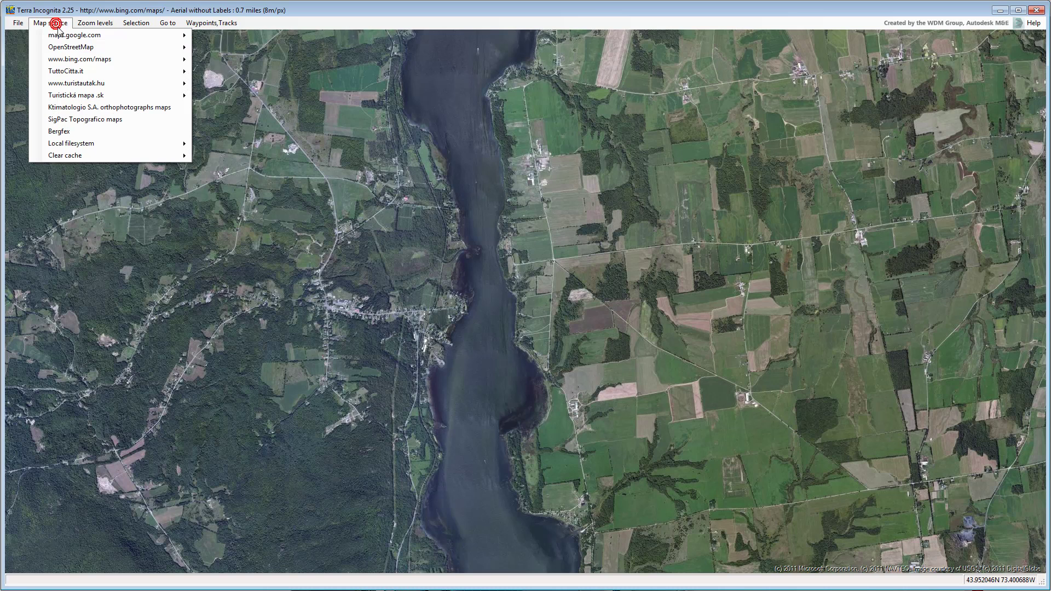
mouse_move(66, 35)
click(241, 50)
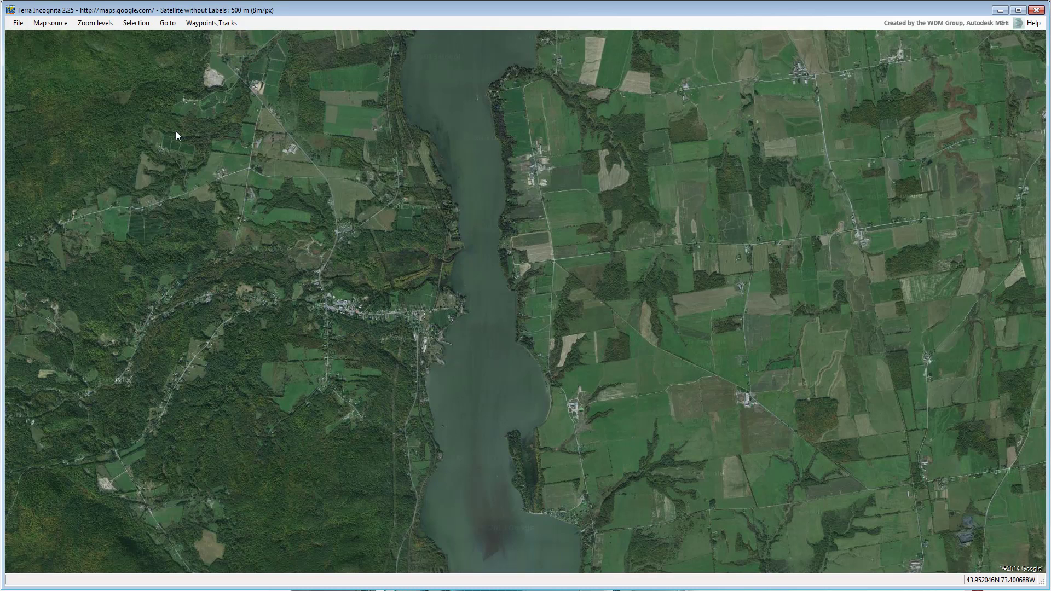
Make a rectangle selection of about 6.9 x 6.1 km around the lake and both shores, and turn off rectangle selection mode.
click(136, 24)
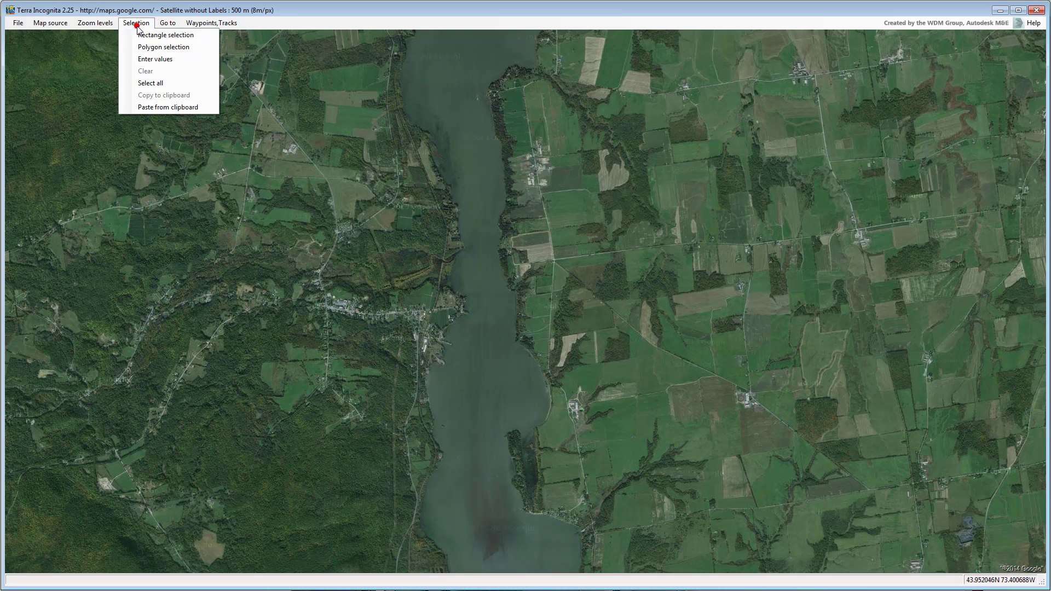
click(177, 36)
drag(180, 38, 734, 527)
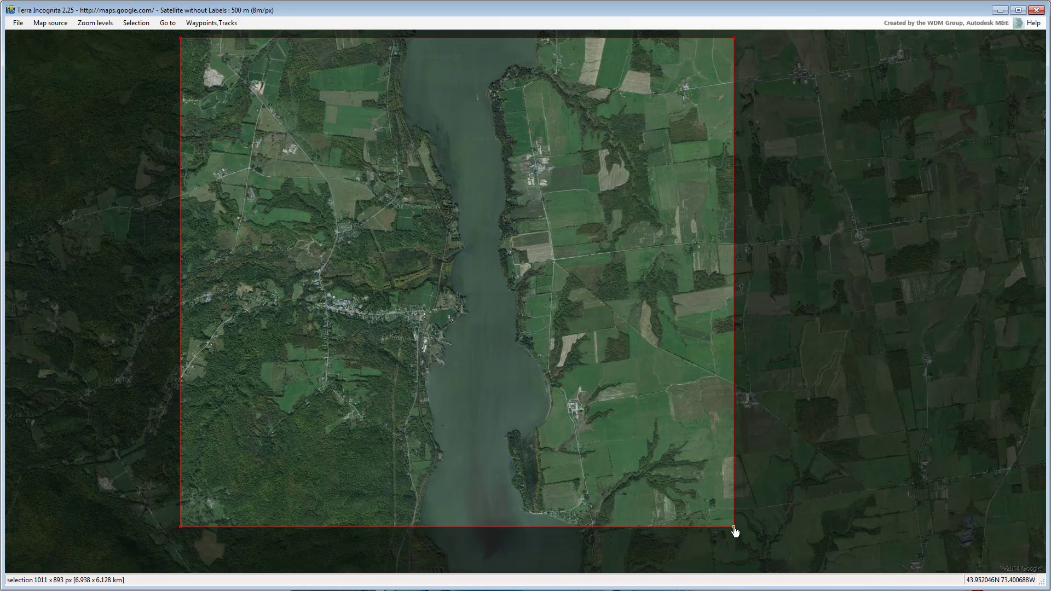
click(134, 25)
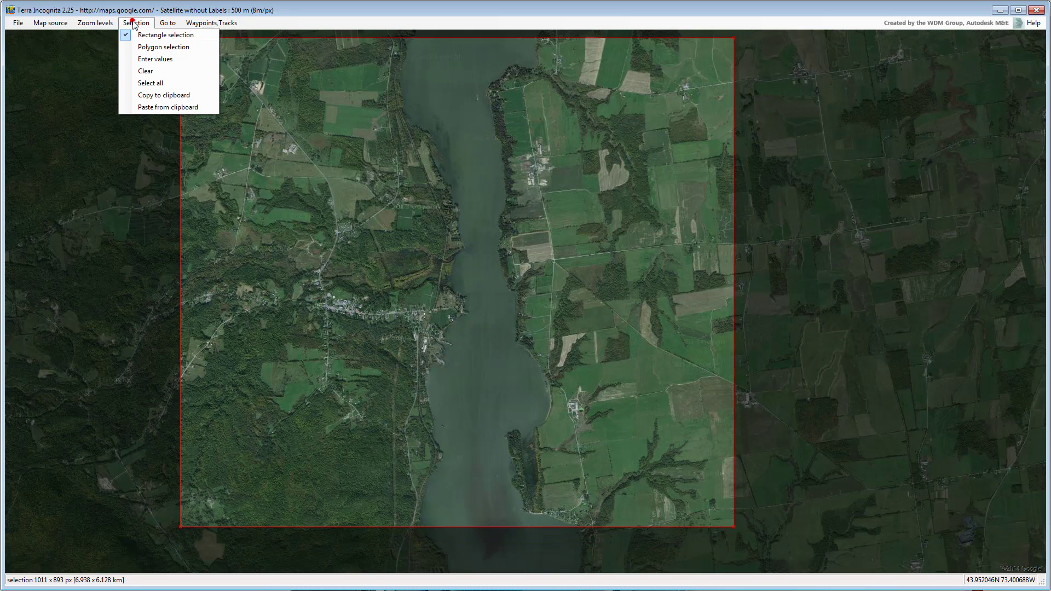
click(141, 33)
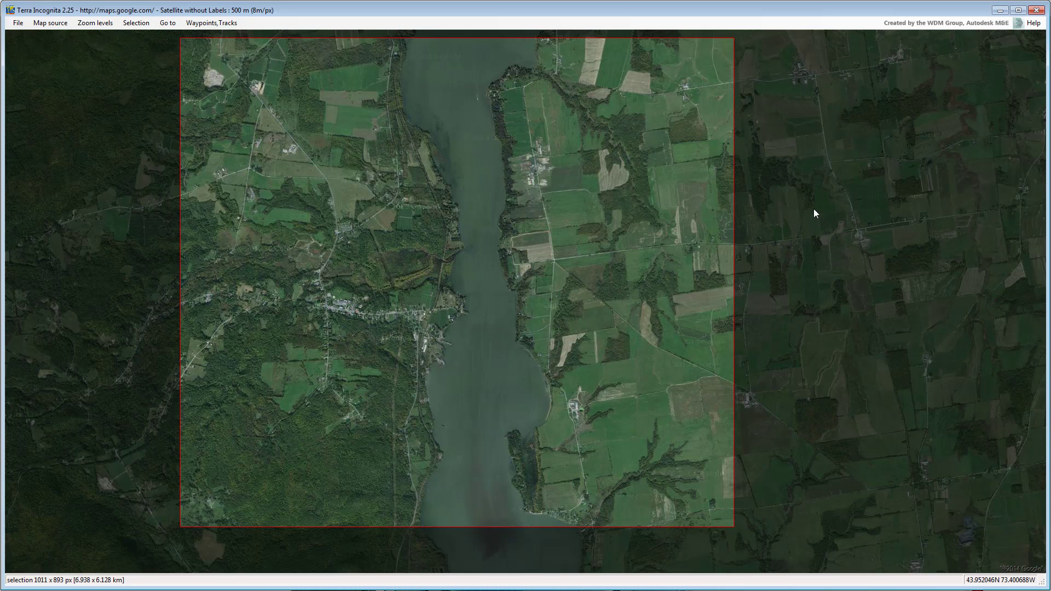
Choose the 200 m zoom level and position the map at the north-west corner of the selected rectangle.
drag(814, 210, 852, 237)
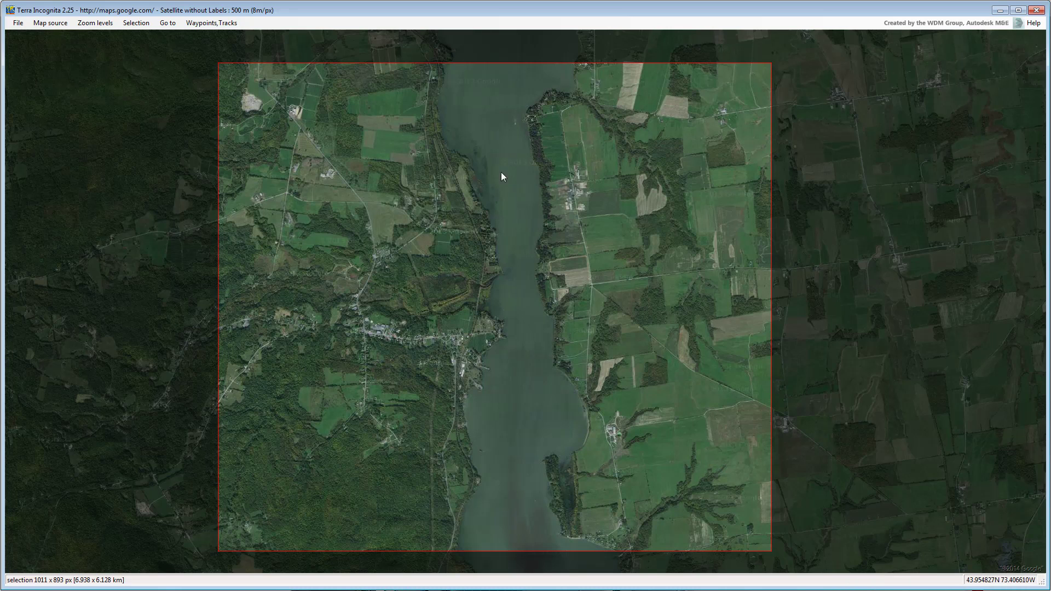
drag(181, 134, 288, 234)
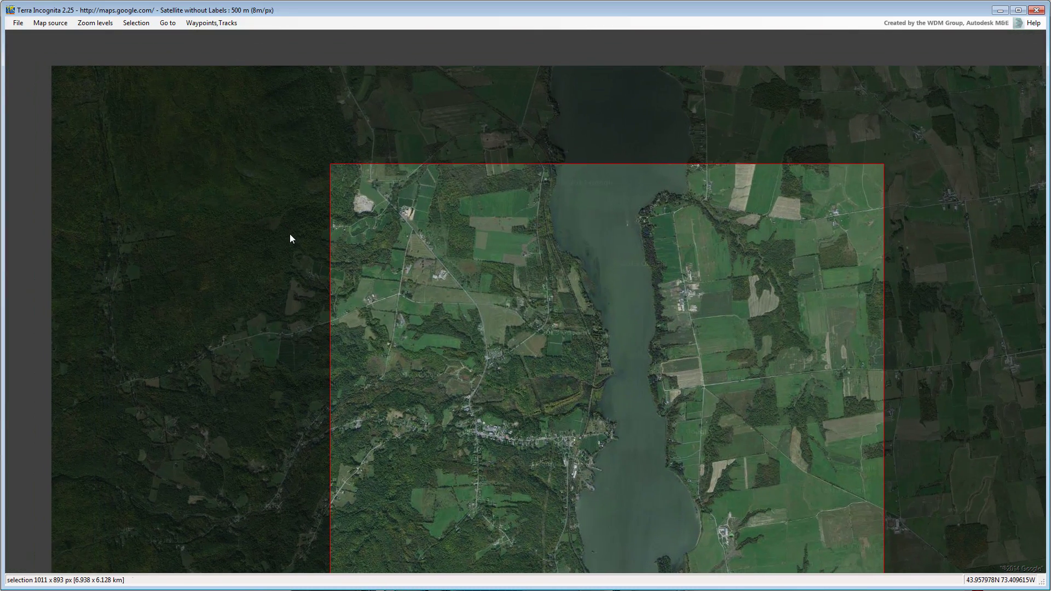
click(100, 25)
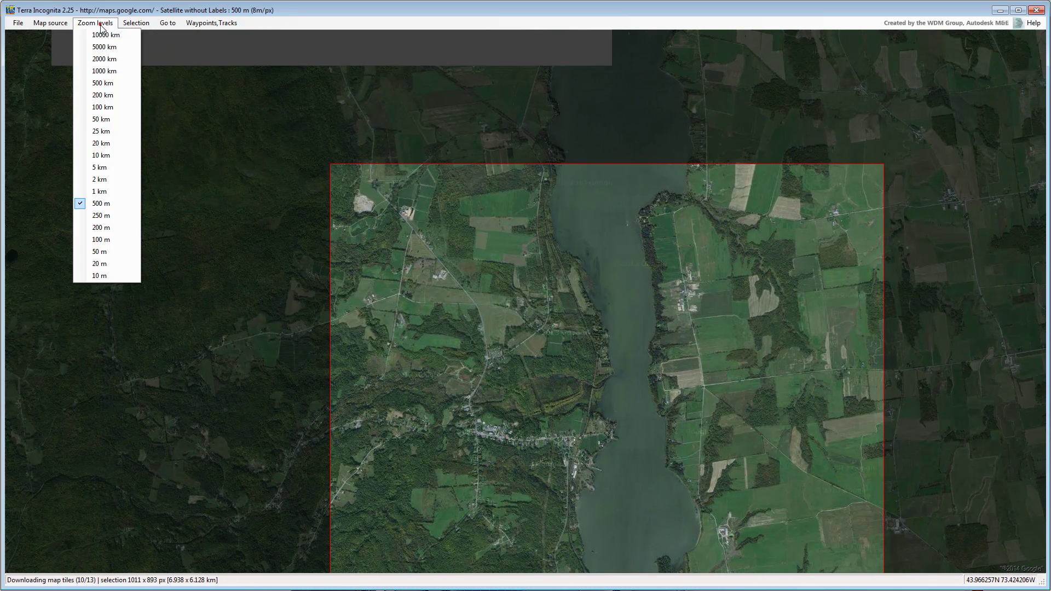
click(107, 230)
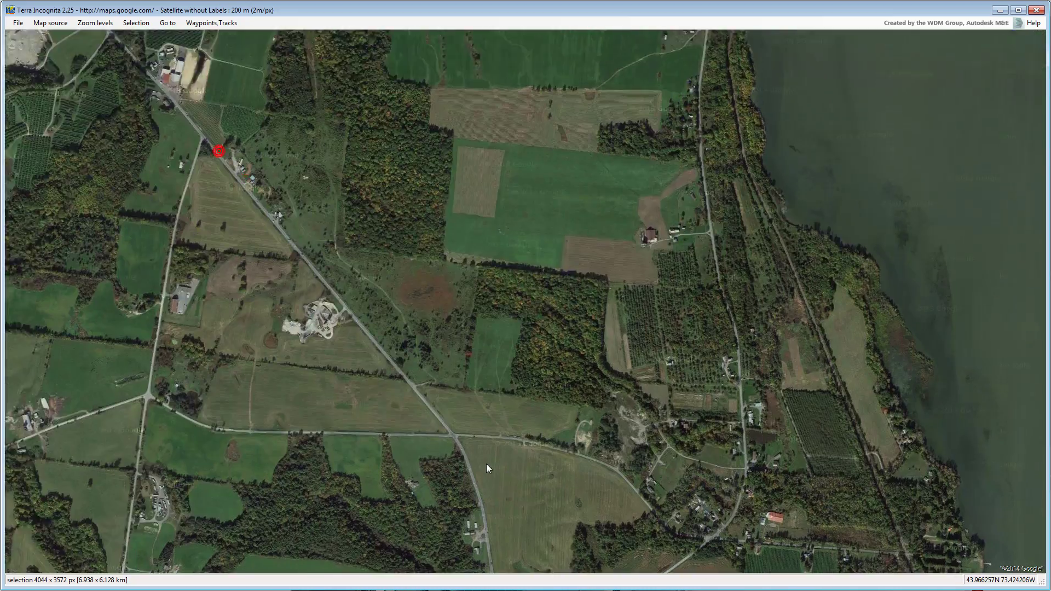
drag(132, 42, 392, 293)
drag(347, 239, 253, 209)
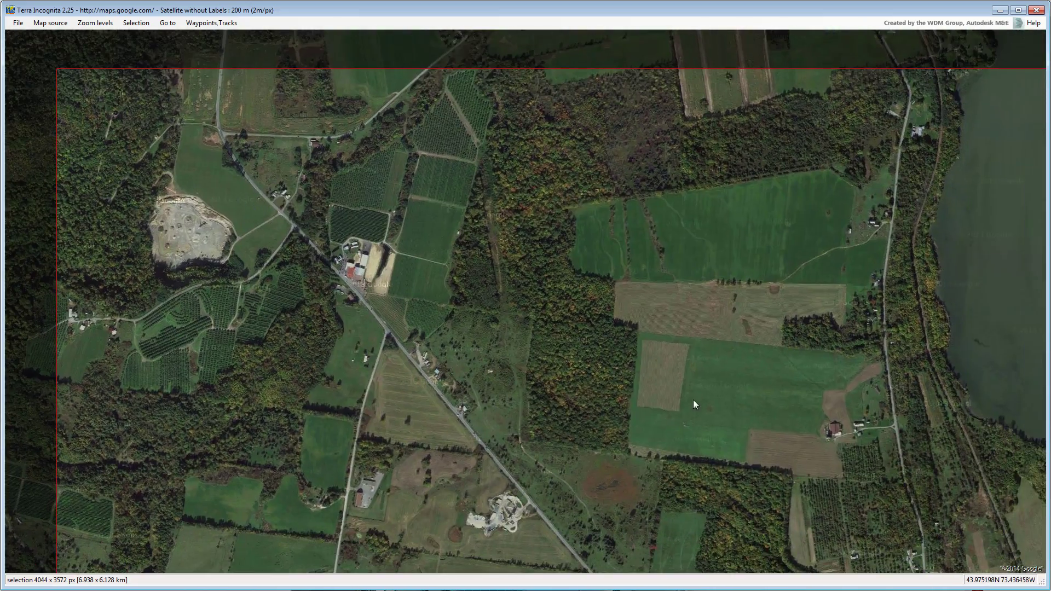
Capture the map area with SnagIt and create a Stitch folder inside C3D_to_3dsMax for saving the image.
key(Print)
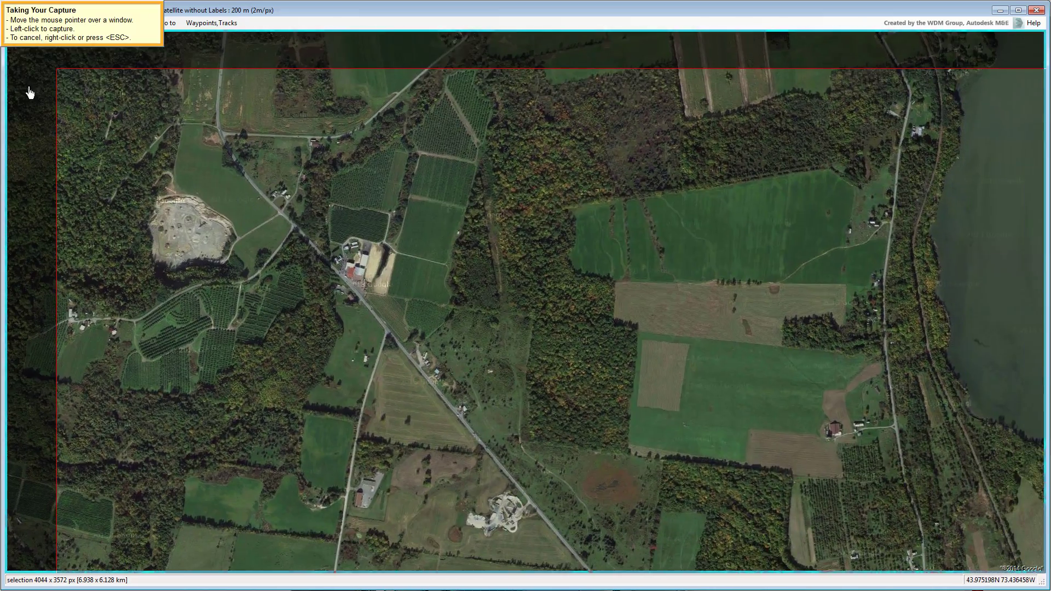
click(561, 260)
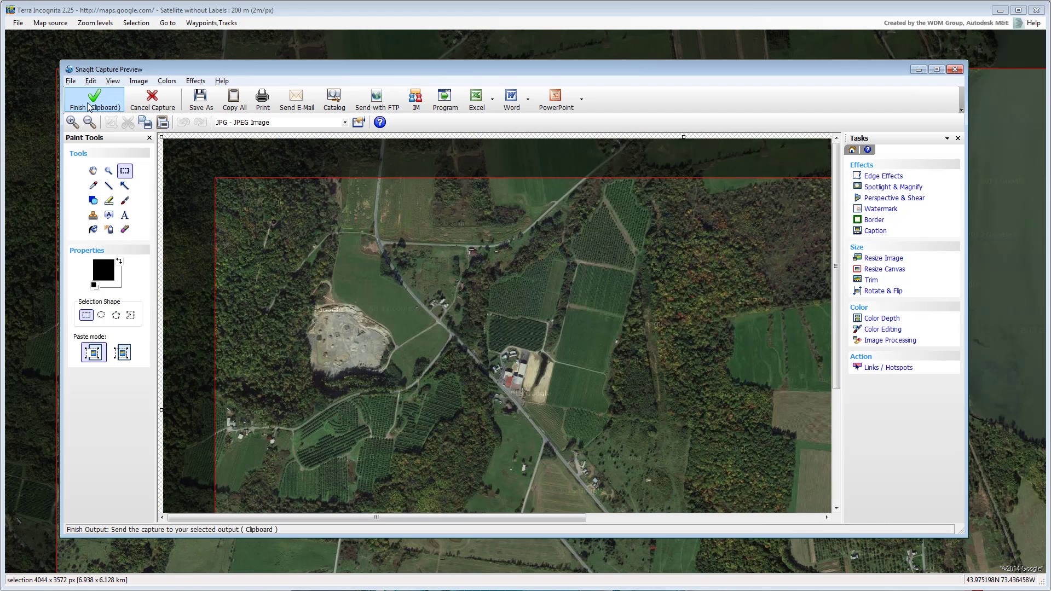
click(71, 81)
click(90, 94)
right_click(516, 335)
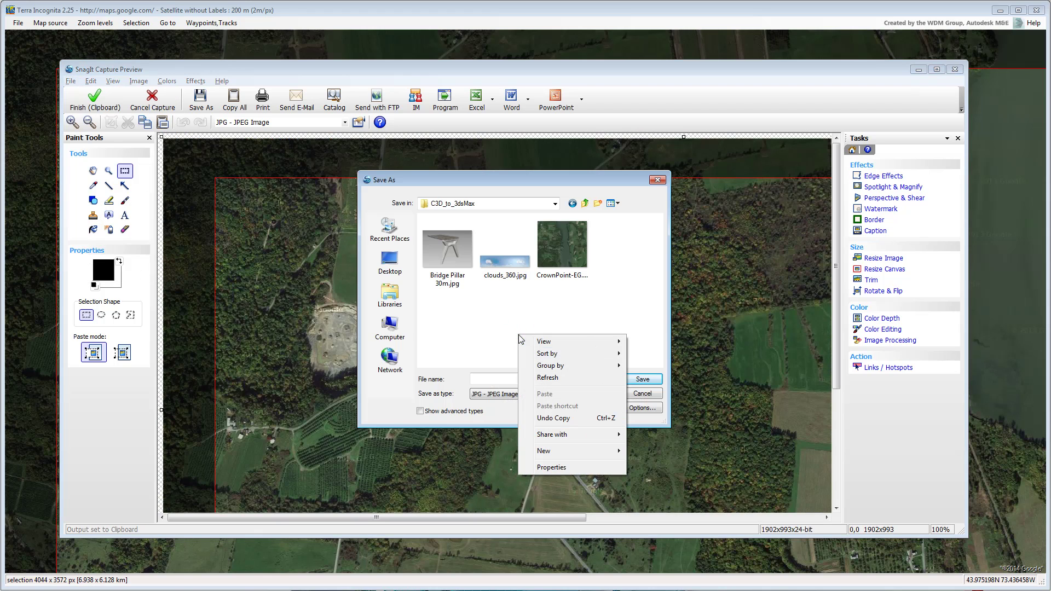
mouse_move(558, 451)
click(646, 450)
text(Stitch)
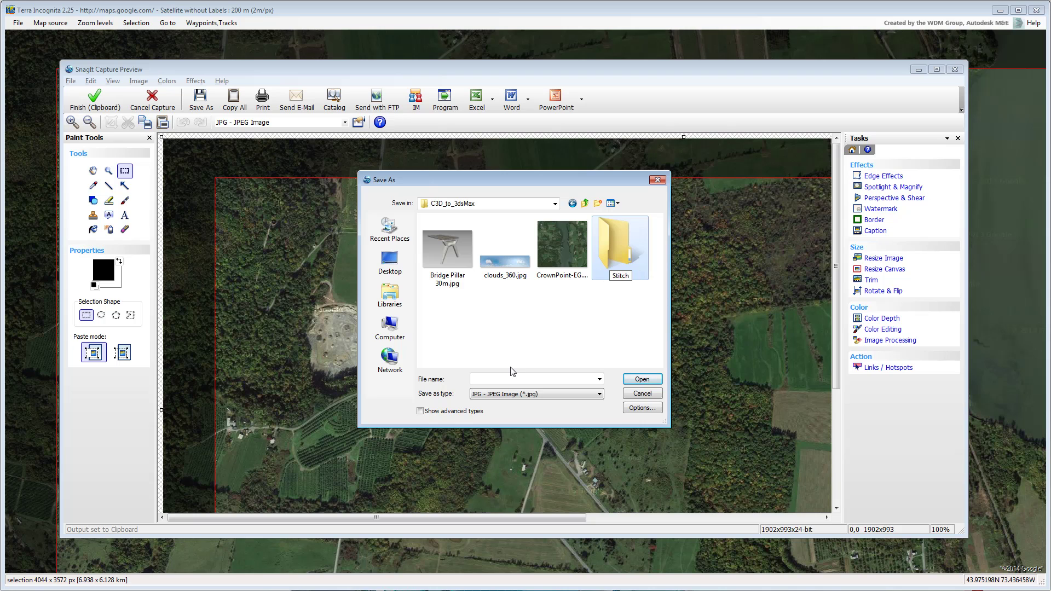
key(Return)
key(Return)
Save the capture as JPEG image 01 in the Stitch folder and close the capture preview.
click(496, 378)
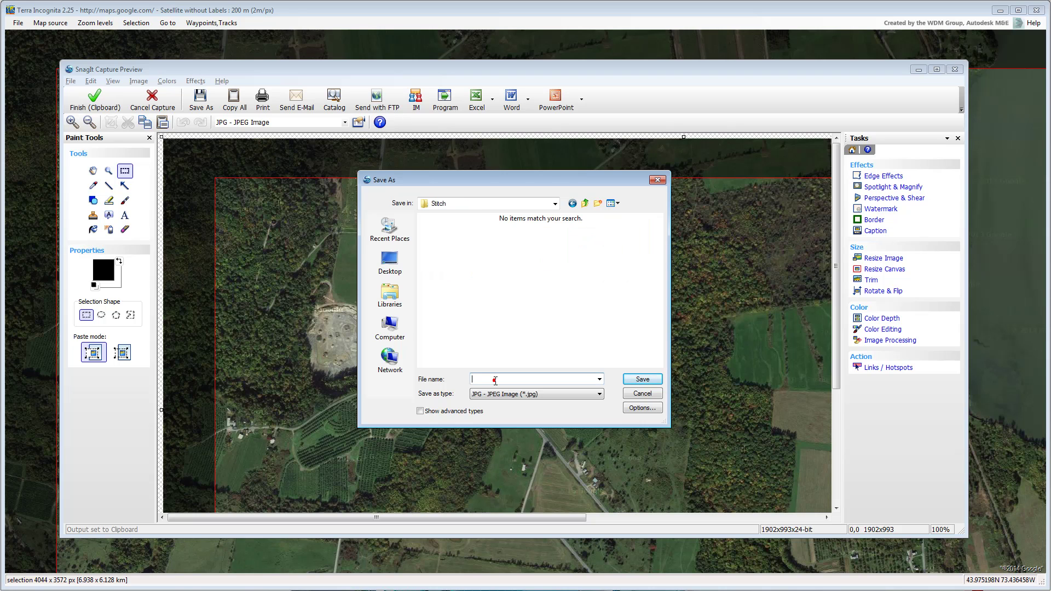
key(Return)
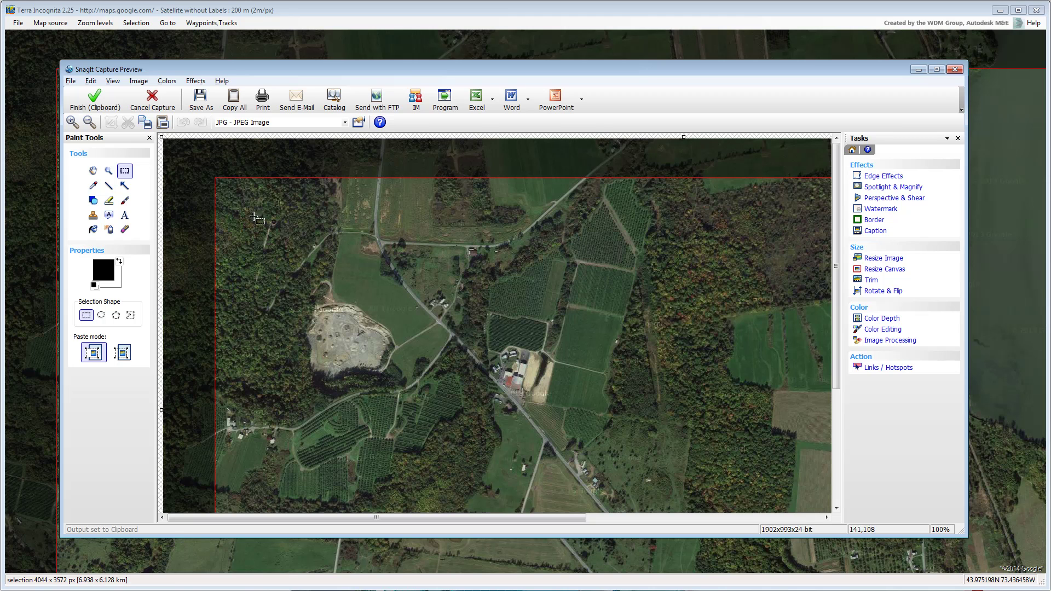
click(149, 106)
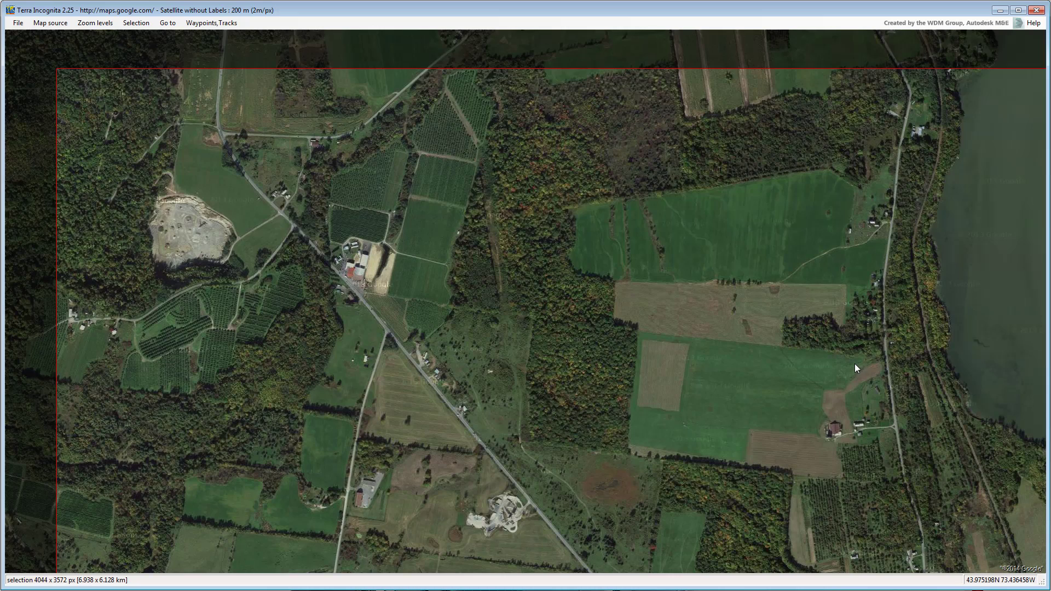
Capture the adjoining map section to the east, overlapping the first, and save it as 02.jpg in the Stitch folder.
drag(855, 364, 3, 365)
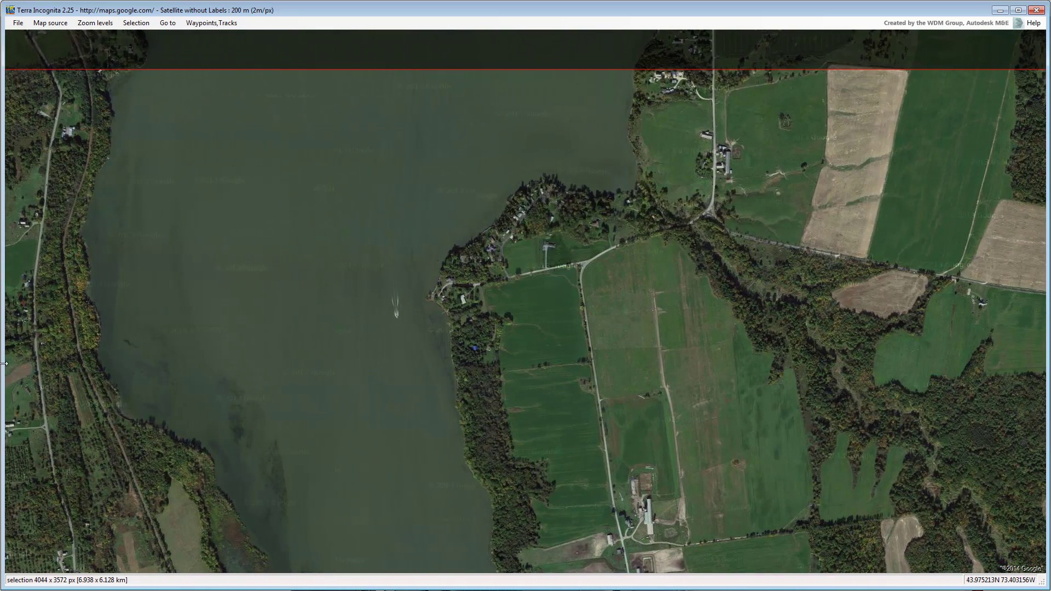
key(Print)
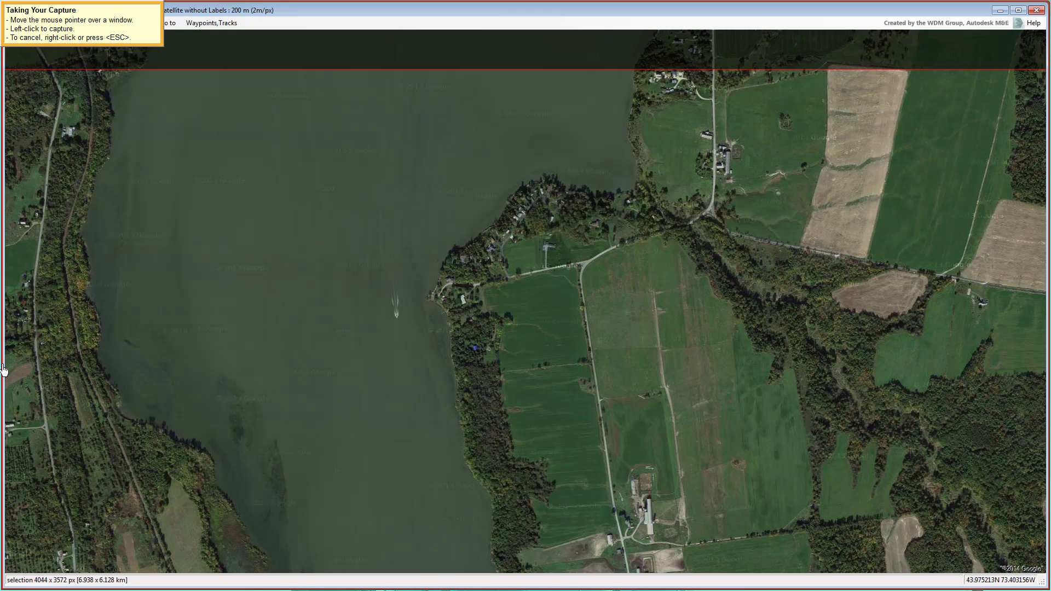
click(336, 300)
click(70, 80)
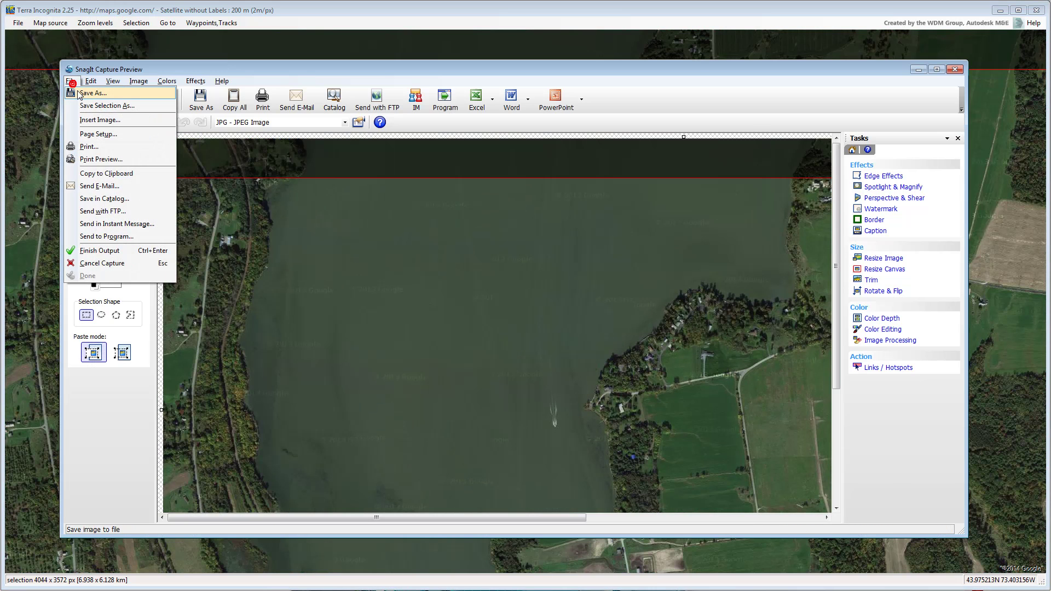
click(82, 97)
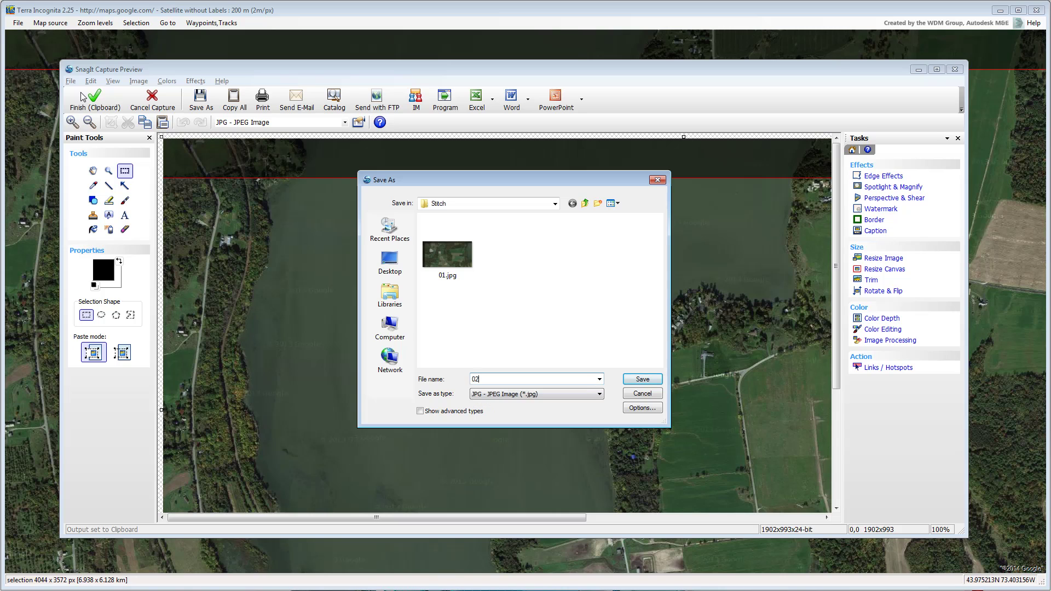
text(02)
key(Return)
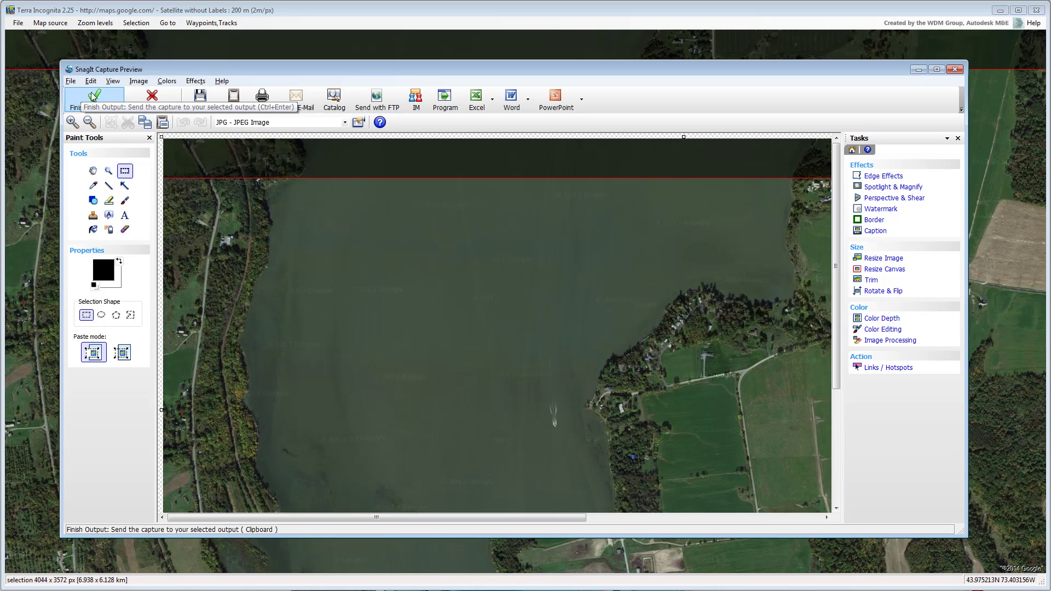
click(158, 102)
Capture the selection's north-east corner, save it as 03.jpg in the Stitch folder, and close the preview.
drag(833, 328, 431, 321)
key(Print)
click(442, 373)
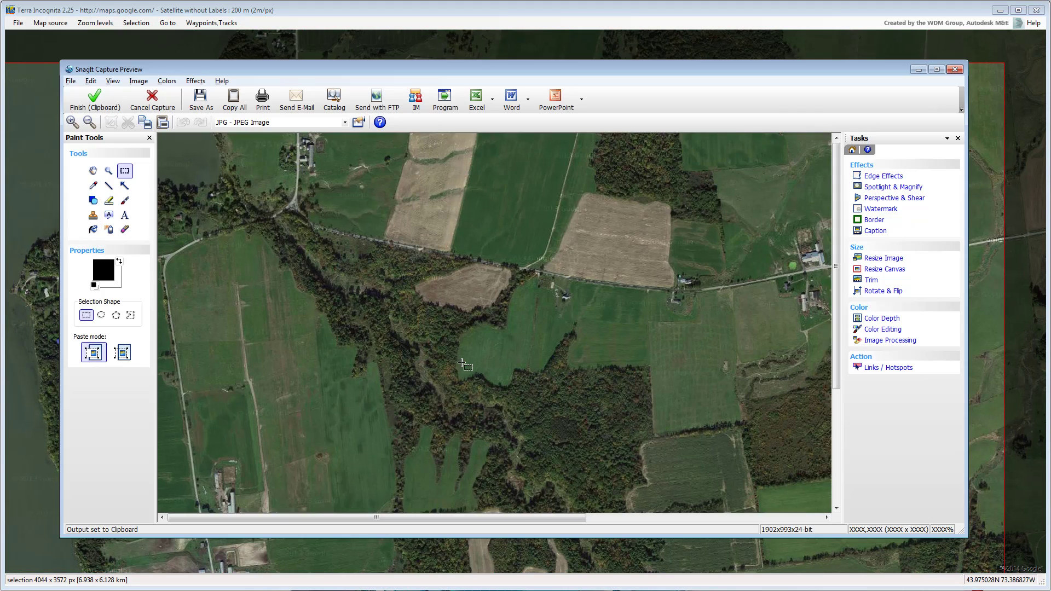
key(ctrl+s)
key(Return)
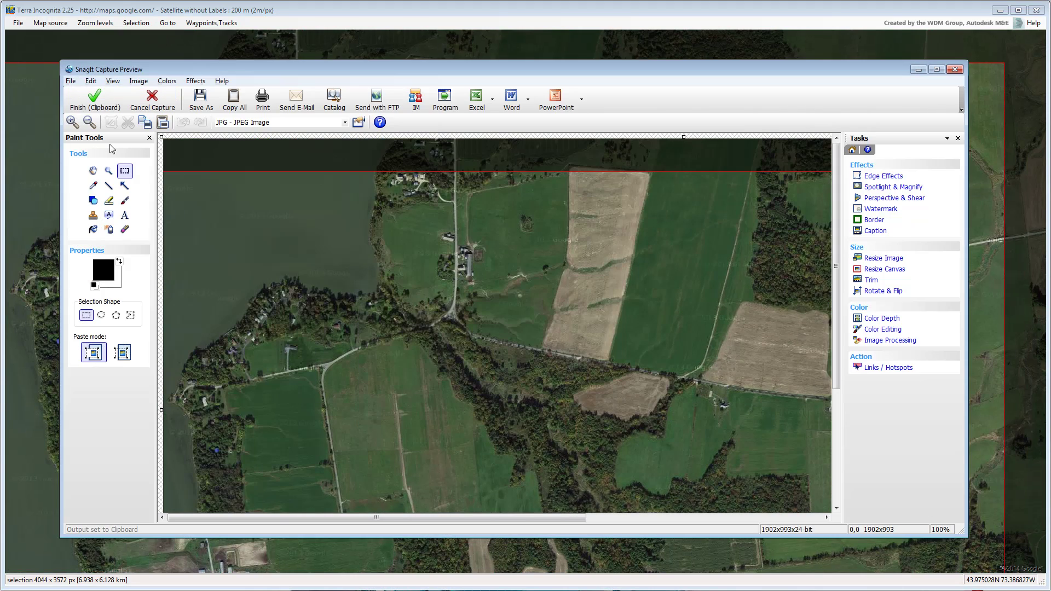
click(155, 104)
Capture the overlapping section directly south along the selection's eastern edge and save it as 04.jpg in the Stitch folder.
drag(693, 482, 692, 131)
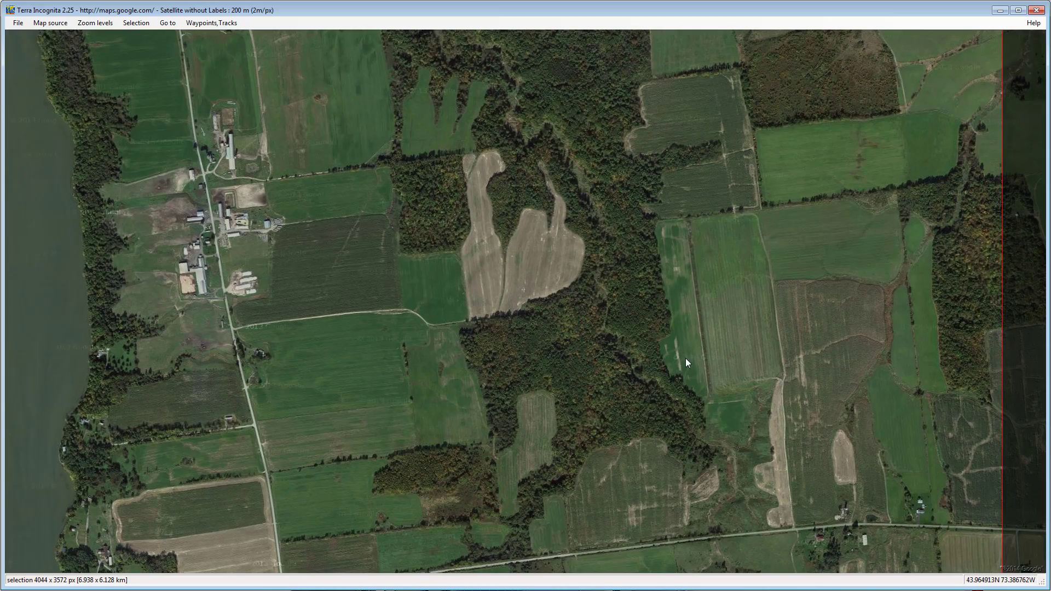
key(Print)
click(558, 334)
key(ctrl+s)
key(Escape)
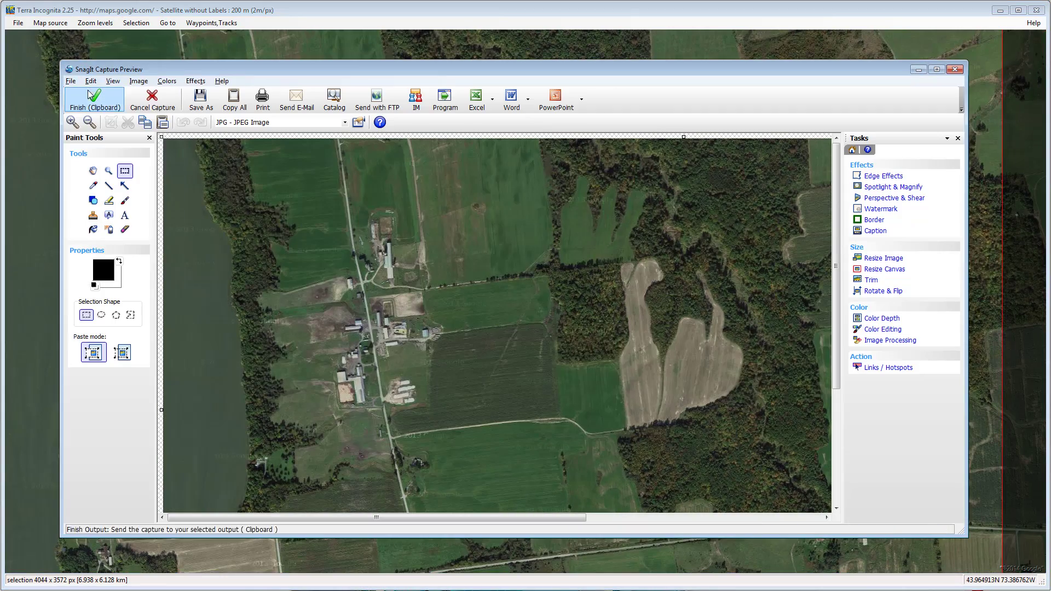
click(152, 102)
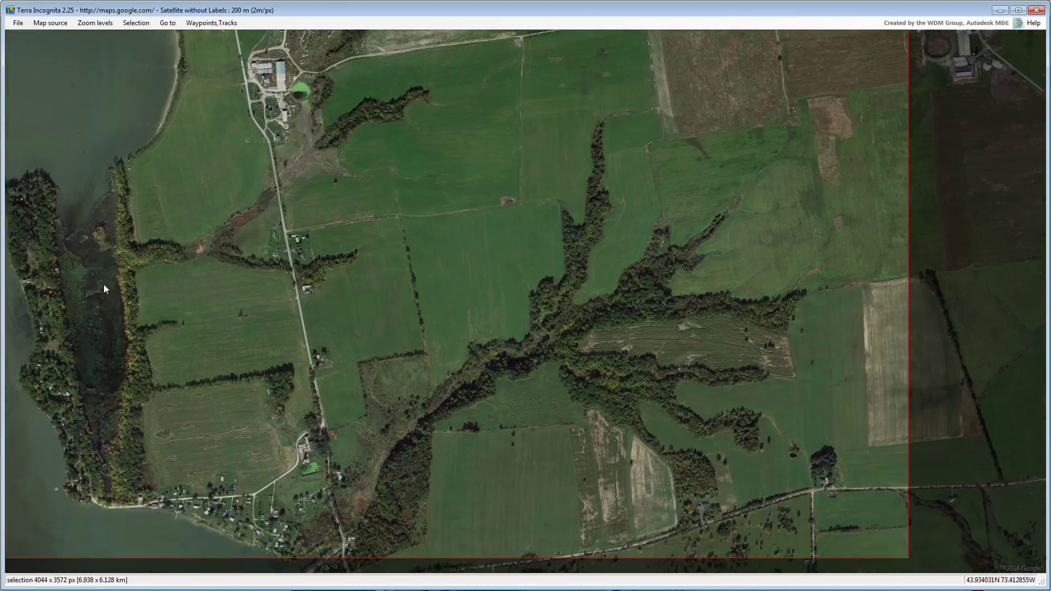
Capture the south-east corner of the selection, save it as a JPEG in the Stitch folder, and close the preview.
drag(103, 284, 156, 288)
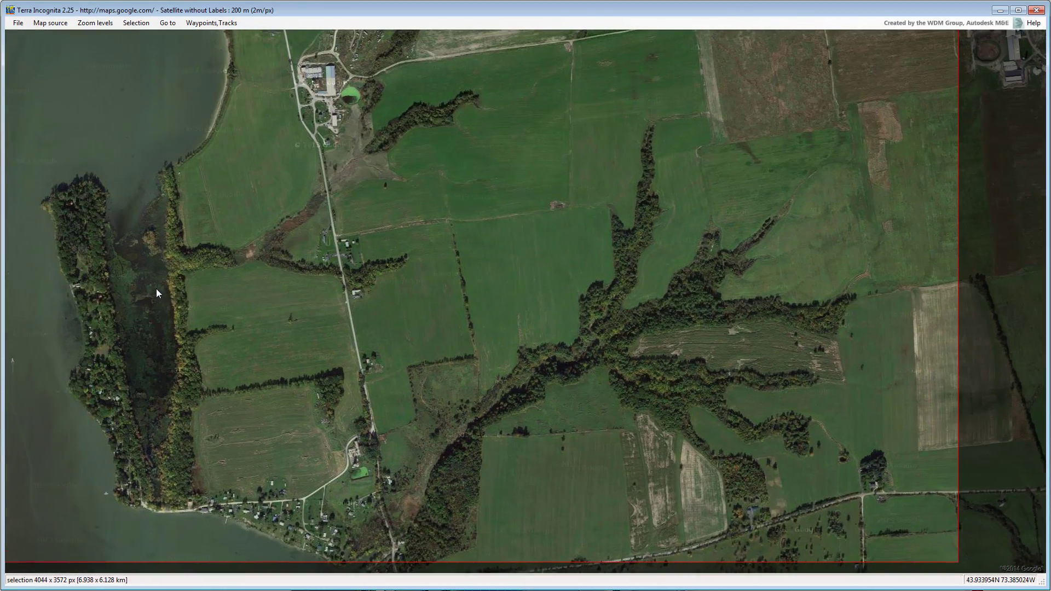
key(Print)
click(372, 291)
click(71, 82)
click(93, 129)
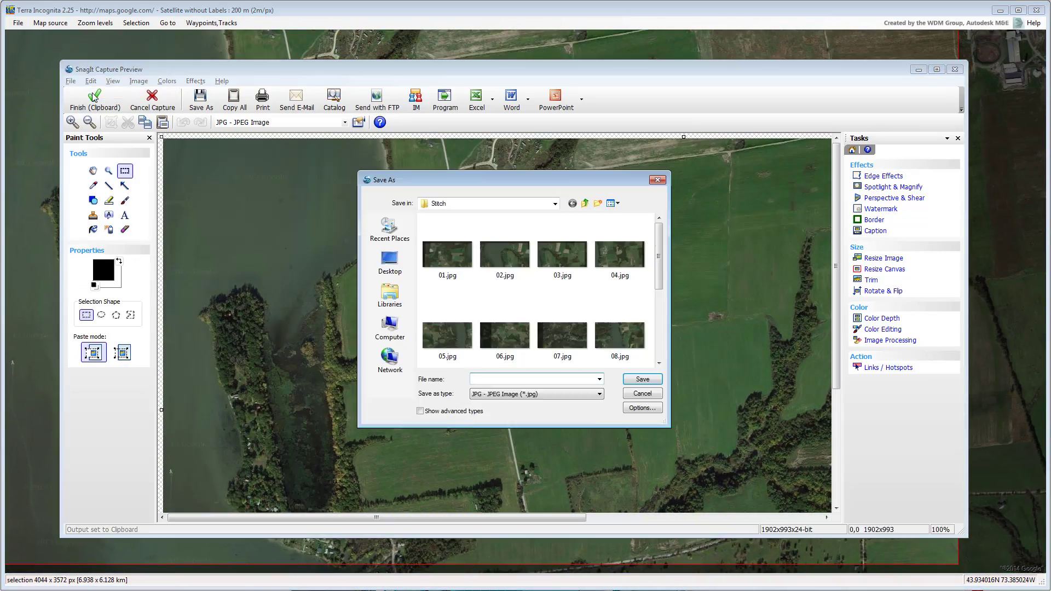
key(Escape)
click(149, 100)
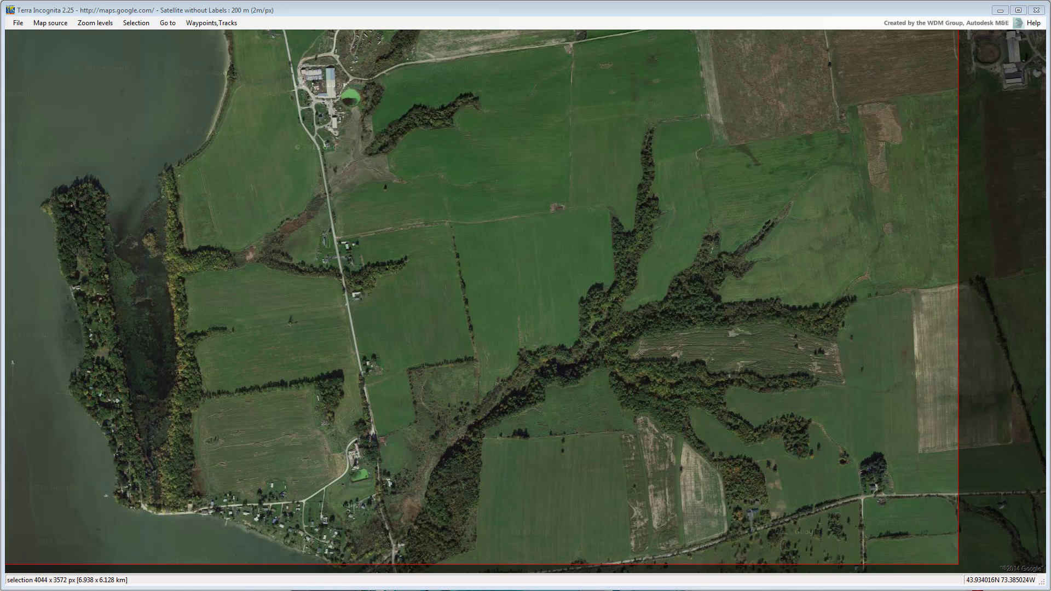
Switch from Terra Incognita to Photoshop and load 01.jpg through 15.jpg from the Stitch folder as Photomerge source files.
click(1001, 10)
scroll(731, 302, down, 5)
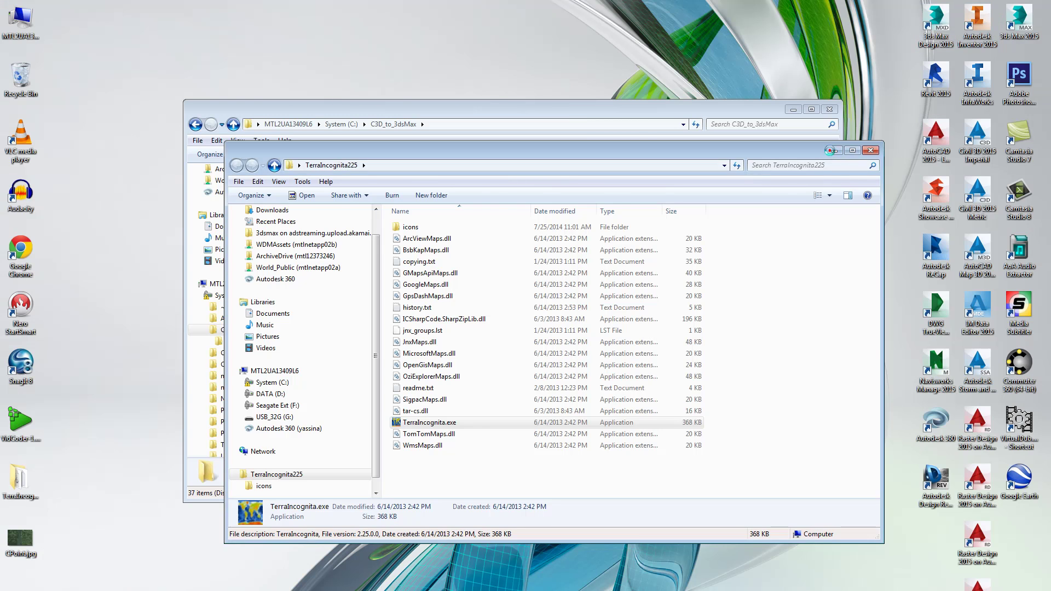
double_click(370, 451)
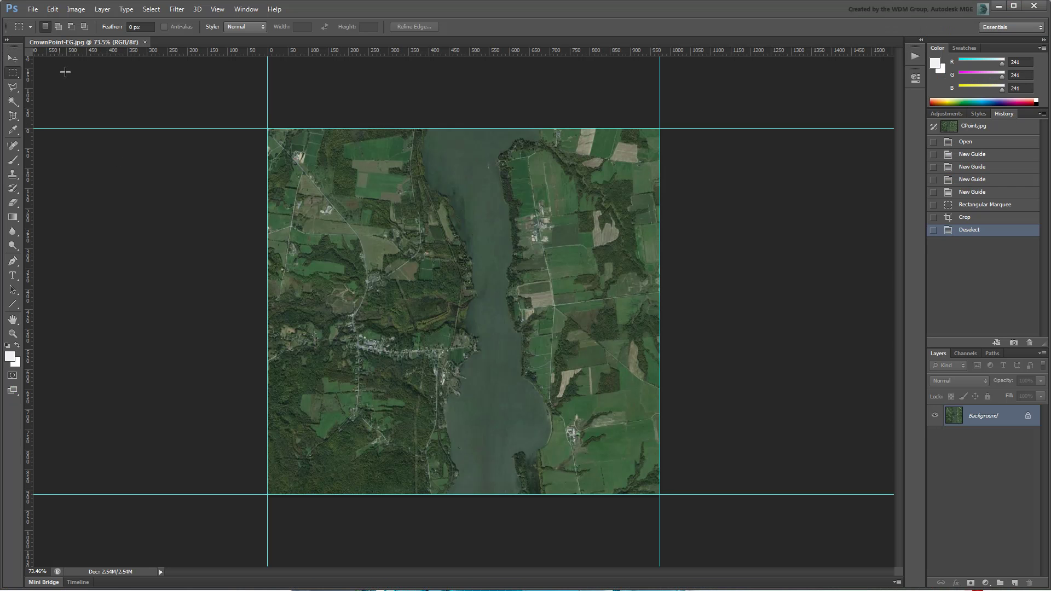
click(32, 10)
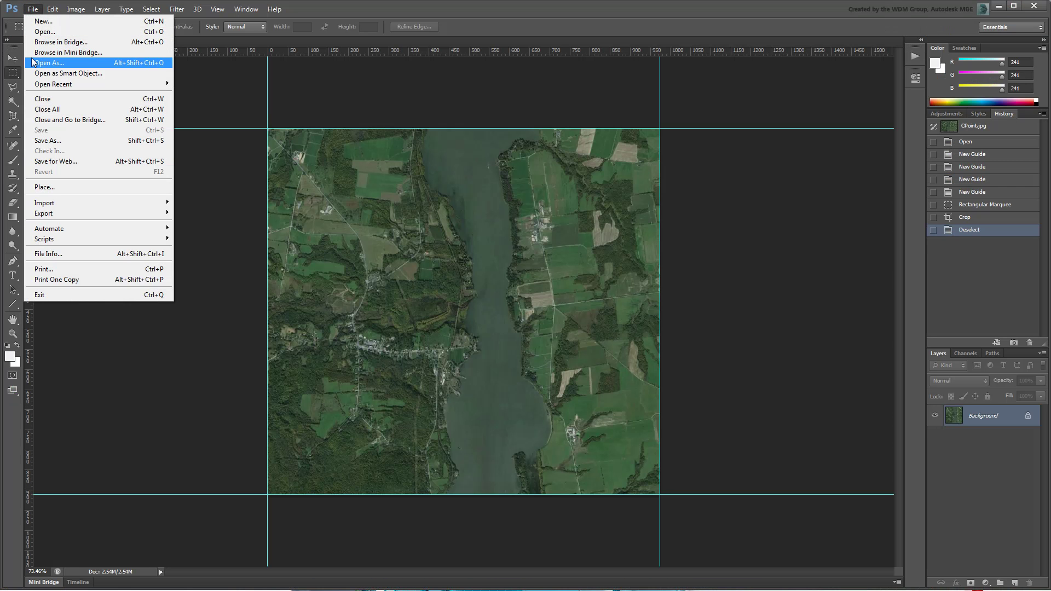
mouse_move(68, 230)
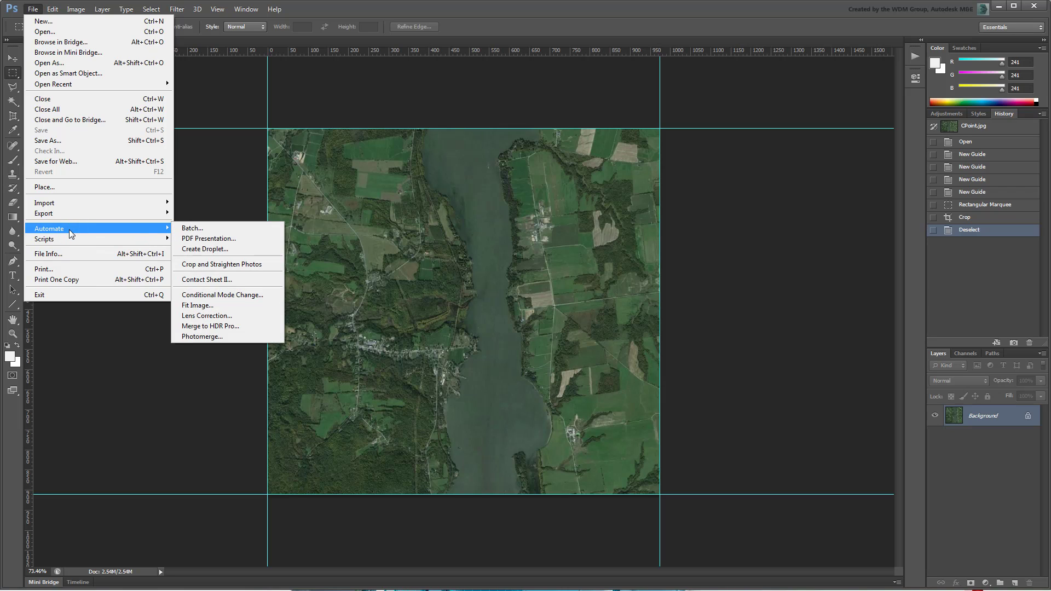
click(227, 337)
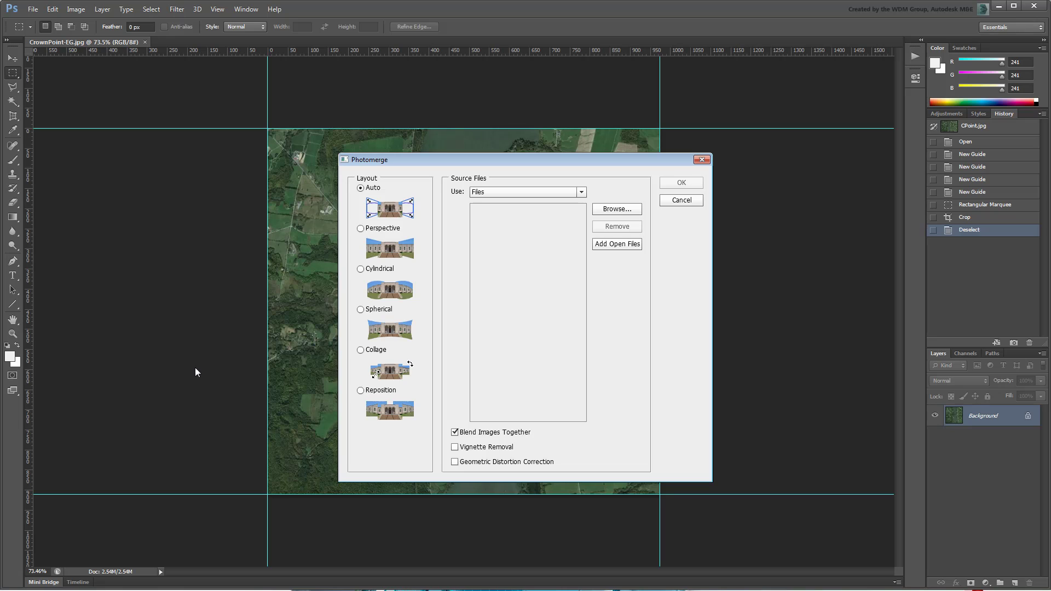
click(617, 209)
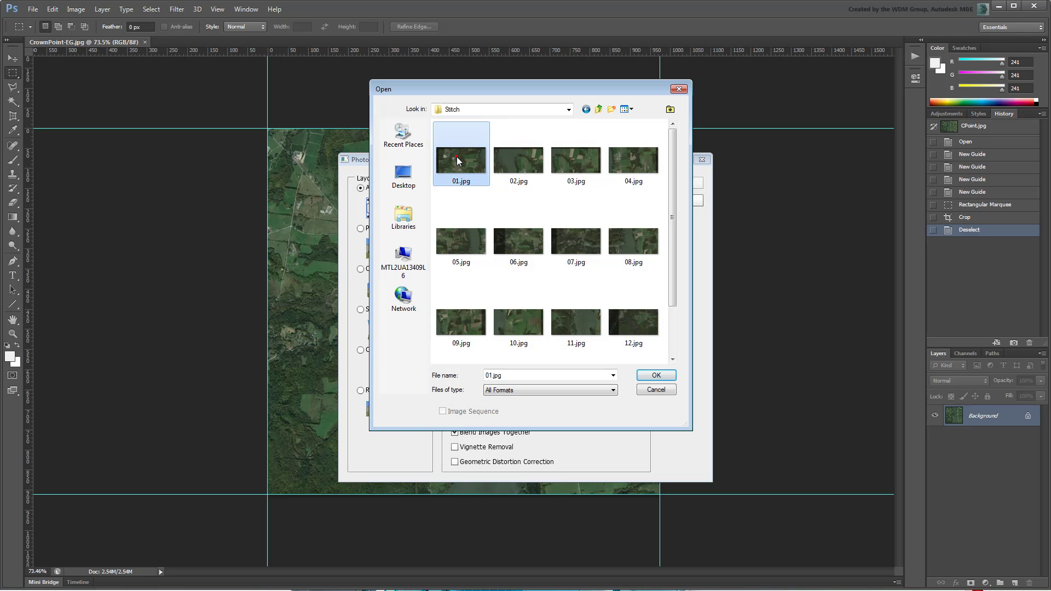
scroll(516, 206, down, 3)
shift+click(580, 345)
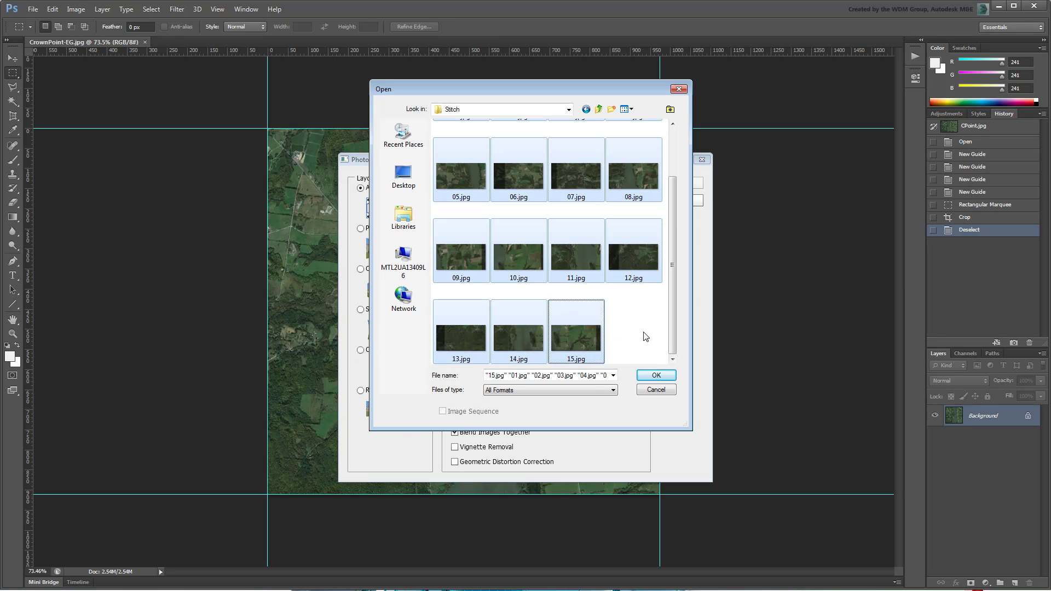
click(653, 374)
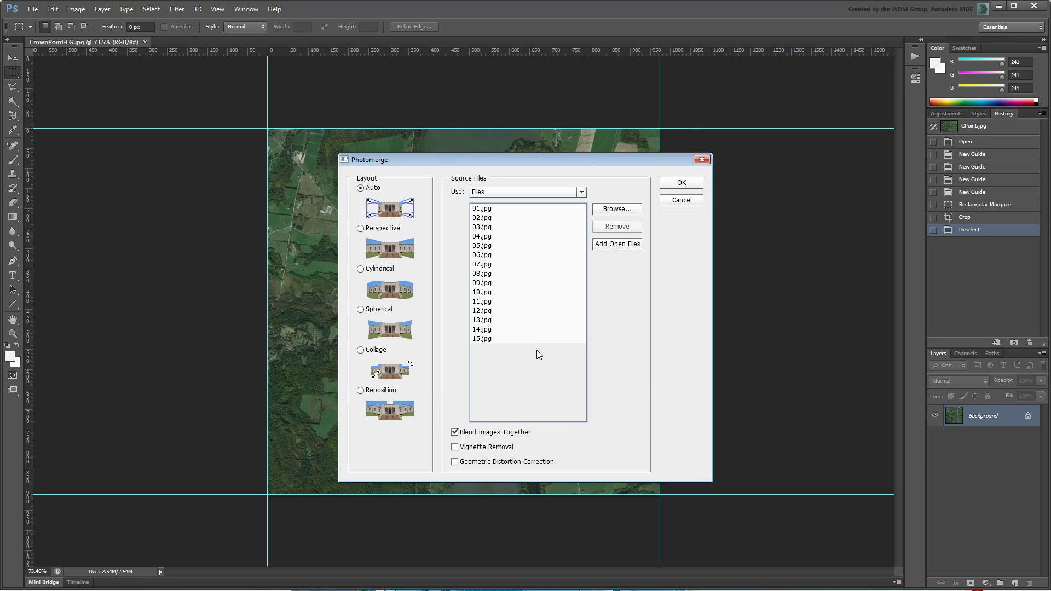
Merge the loaded images using the Collage layout with blending, and flatten the resulting panorama into a single layer.
click(360, 351)
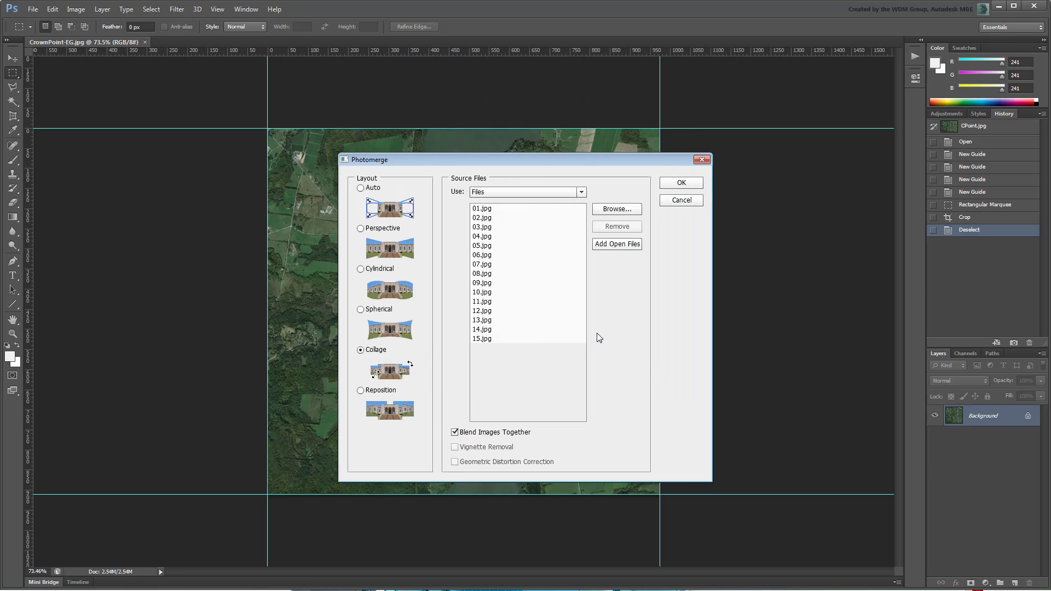
click(682, 183)
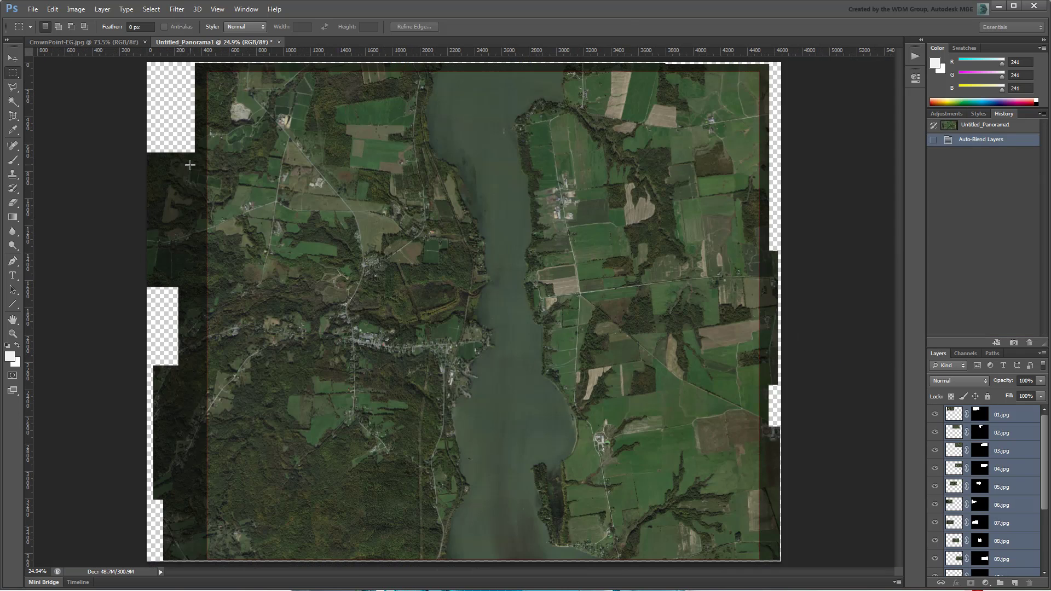
click(102, 10)
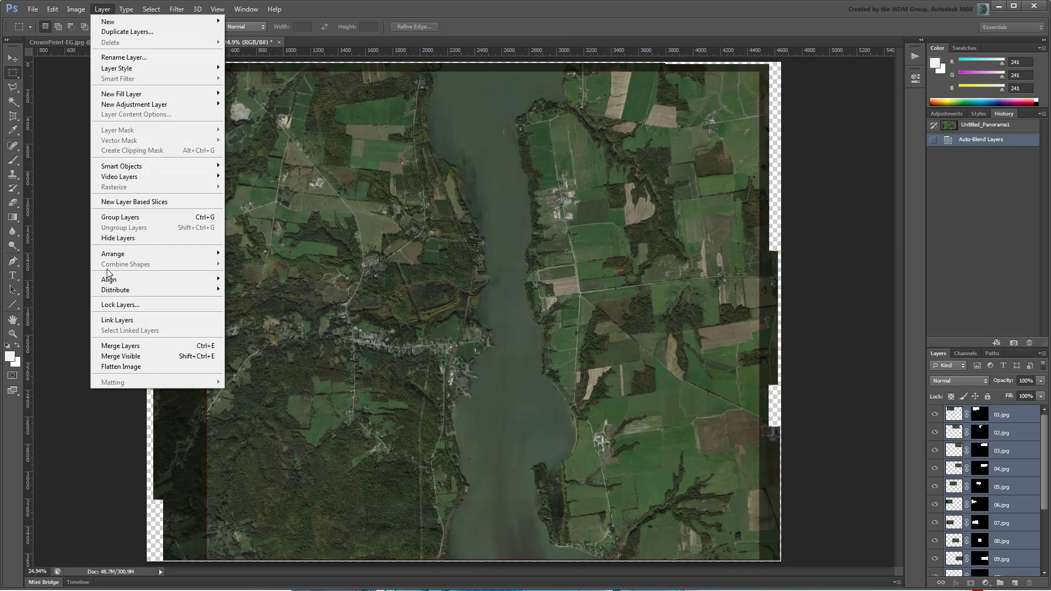
click(121, 367)
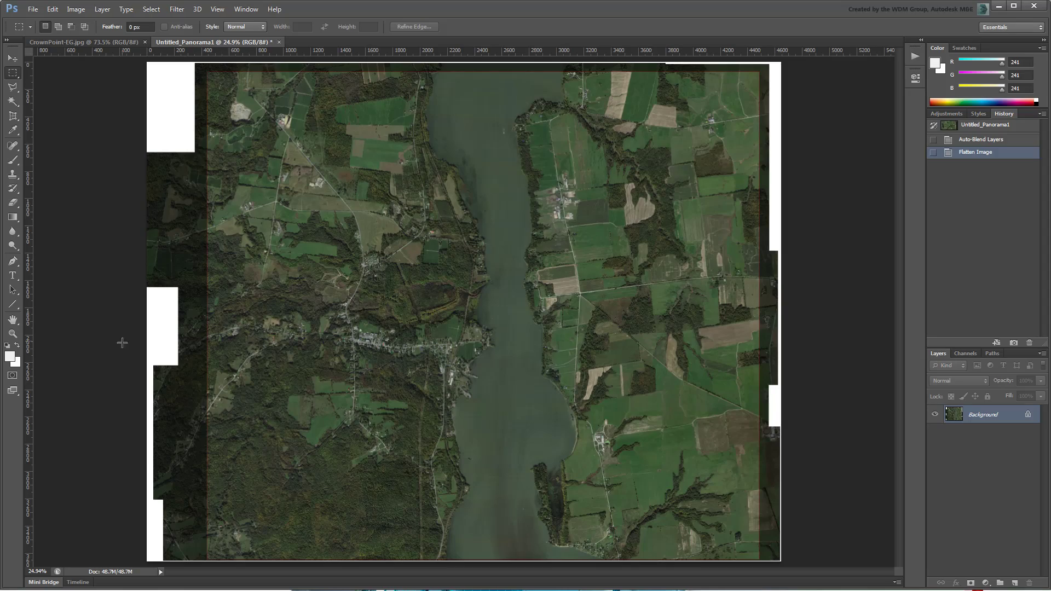
Add two vertical and two horizontal guides marking the left, top, right and bottom limits of the Crown Point area on the panorama.
key(z)
drag(242, 160, 271, 153)
drag(29, 205, 241, 197)
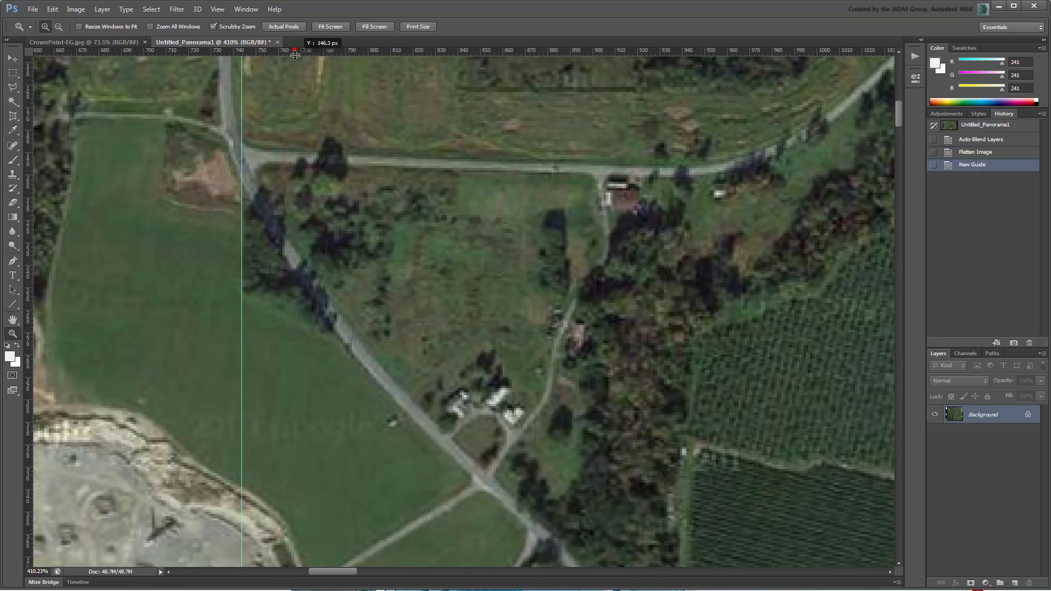
drag(294, 54, 304, 147)
drag(559, 411, 378, 375)
drag(30, 401, 743, 348)
drag(606, 50, 633, 291)
key(ctrl+0)
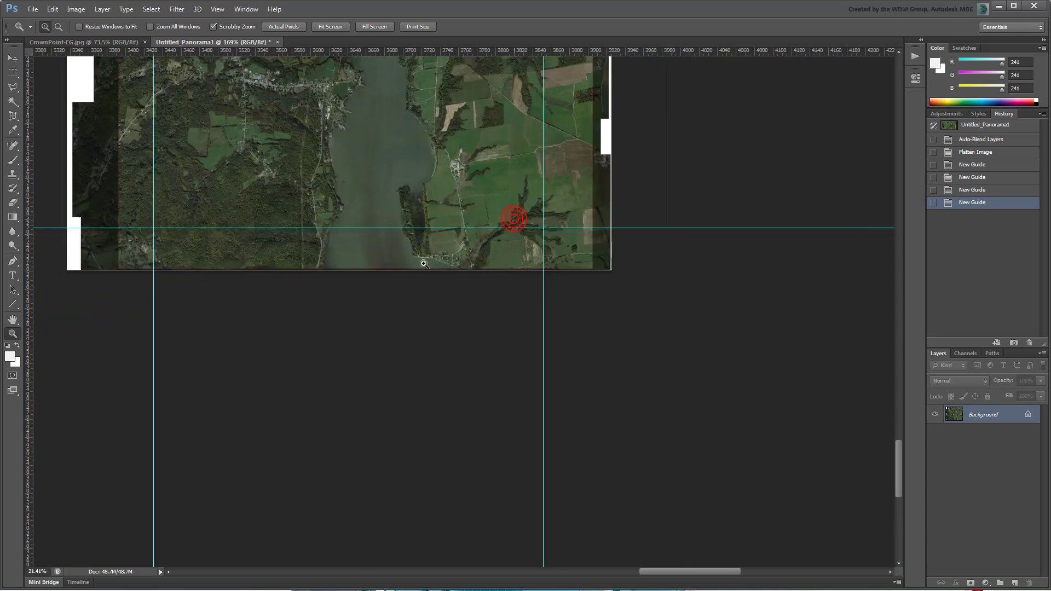
Crop the panorama to a rectangular marquee drawn along the four guides, and clear the selection.
click(13, 73)
drag(296, 136, 650, 467)
click(76, 10)
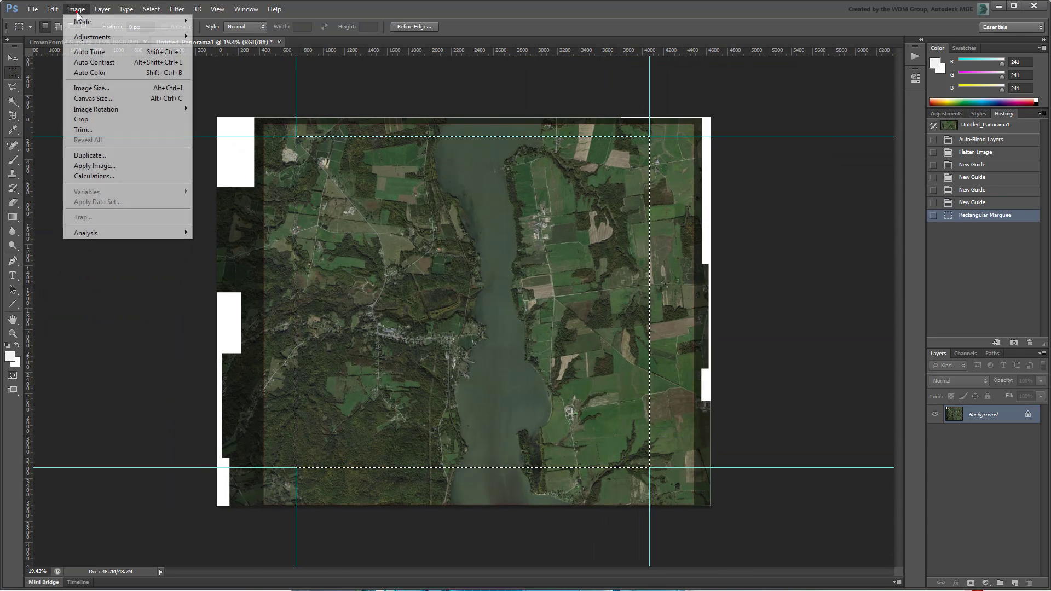
click(94, 119)
key(ctrl+d)
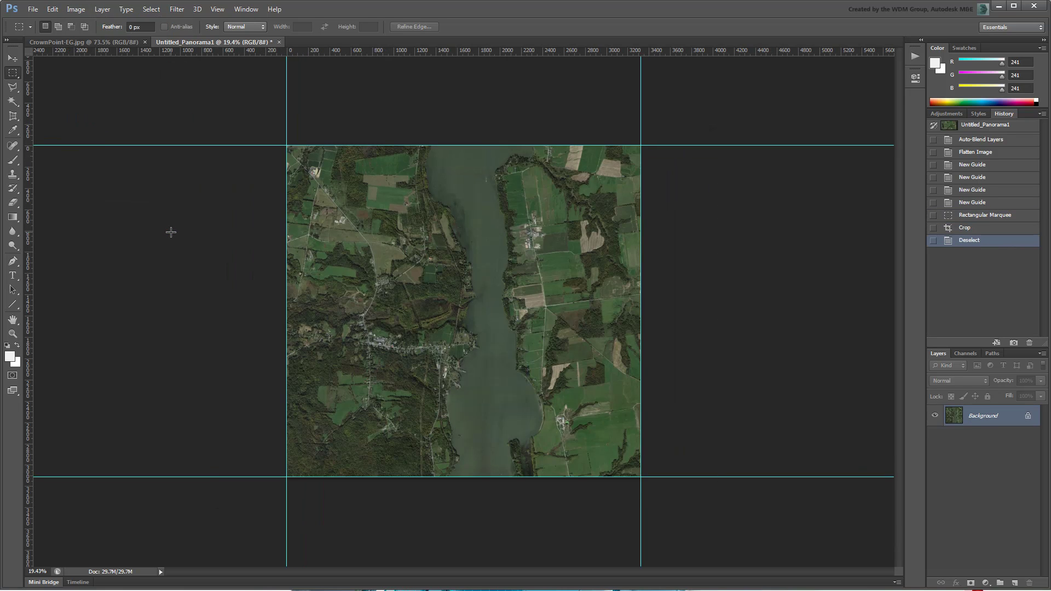
Apply a midtone Color Balance of +15, -8, -18 to the panorama, comparing it with the original through the preview.
click(76, 9)
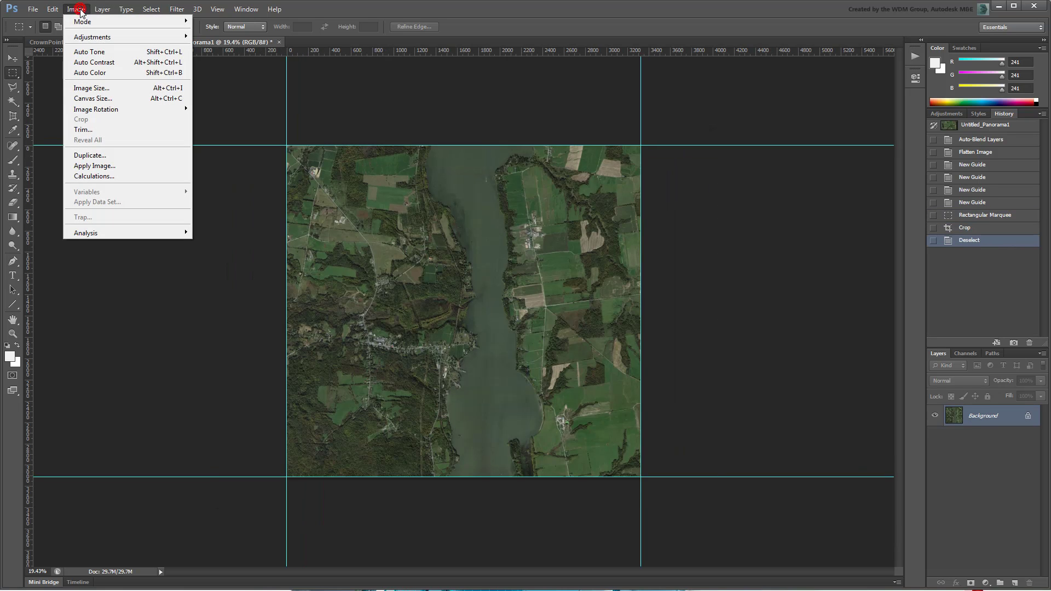
mouse_move(101, 39)
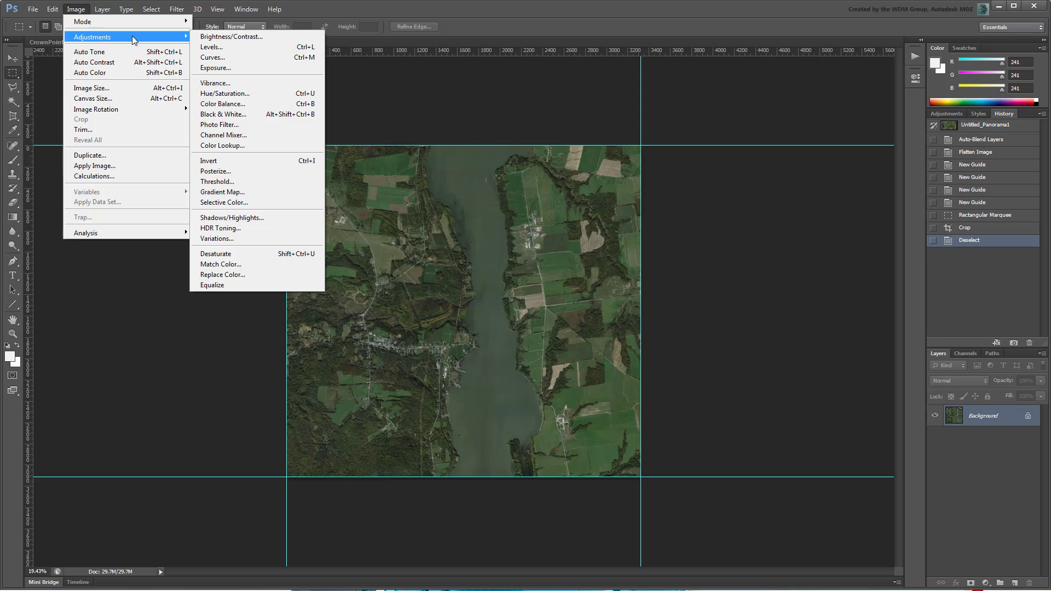
click(222, 104)
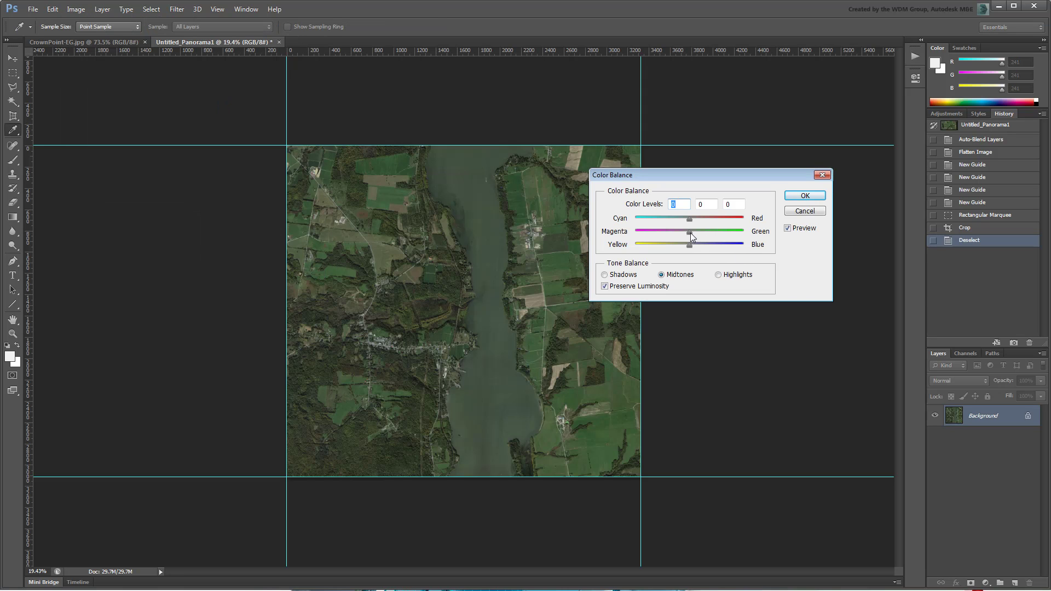
drag(691, 219, 680, 246)
click(788, 228)
click(790, 228)
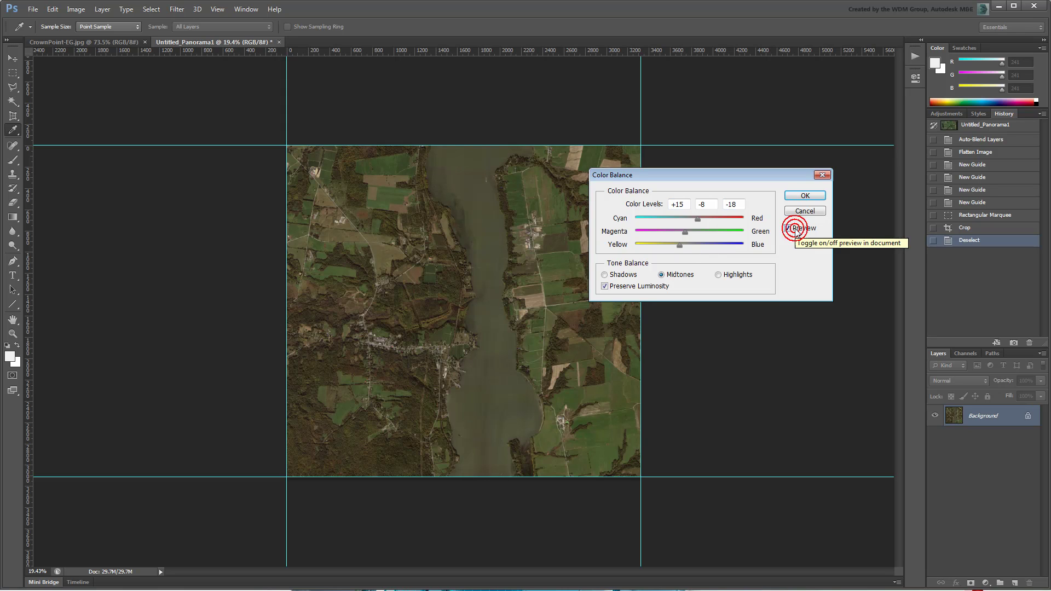
click(790, 229)
click(792, 230)
click(804, 196)
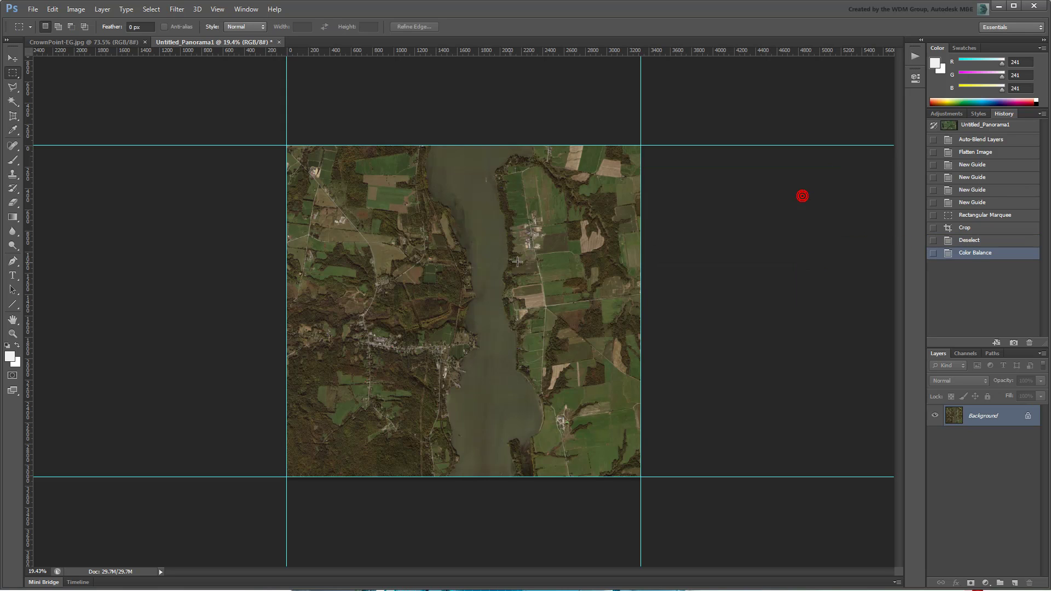
Brighten the panorama with an Exposure adjustment of +0.60, comparing before and after through the preview.
click(76, 9)
click(91, 37)
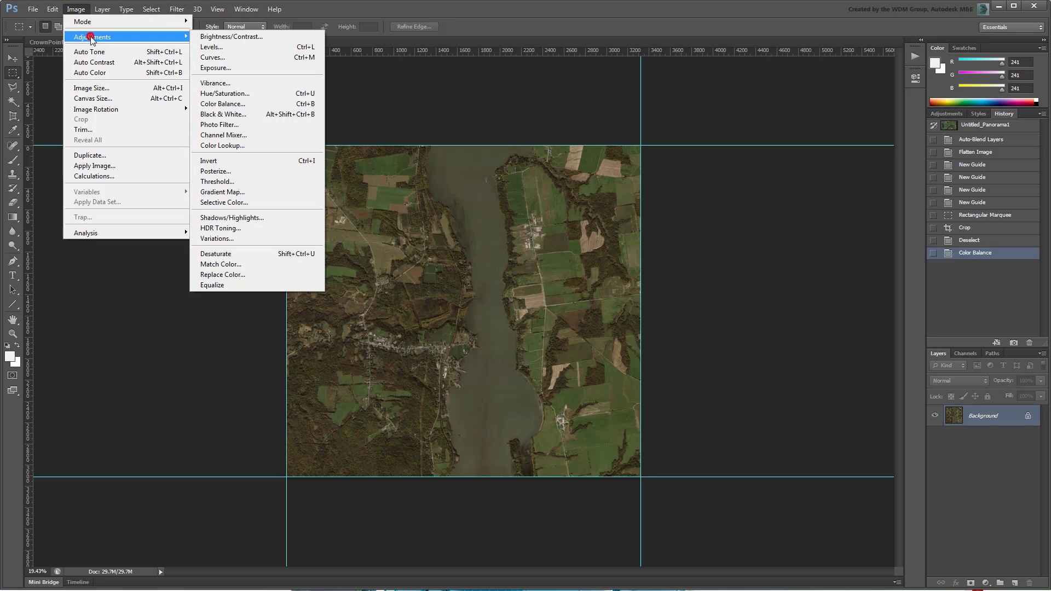
click(218, 67)
drag(696, 228, 703, 232)
click(779, 248)
click(780, 248)
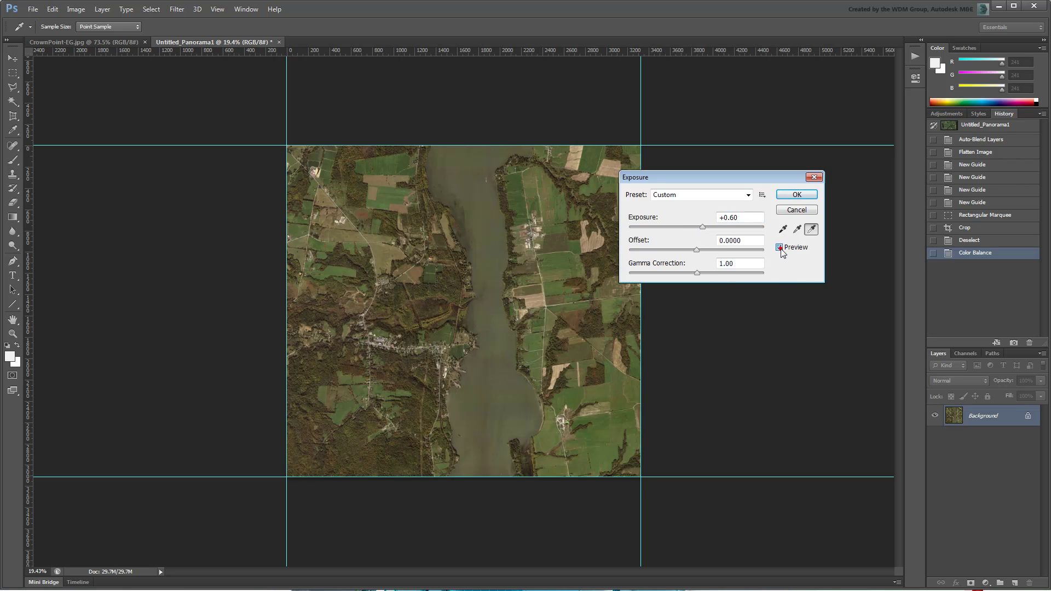
click(780, 248)
click(779, 247)
click(796, 194)
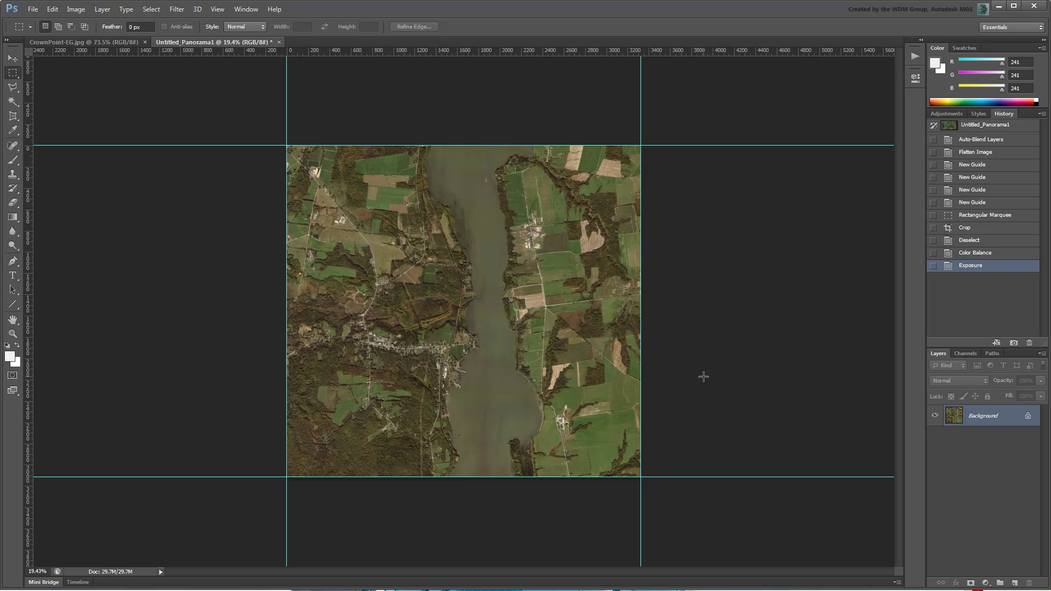
Check the panorama's pixel dimensions without resizing it.
click(77, 12)
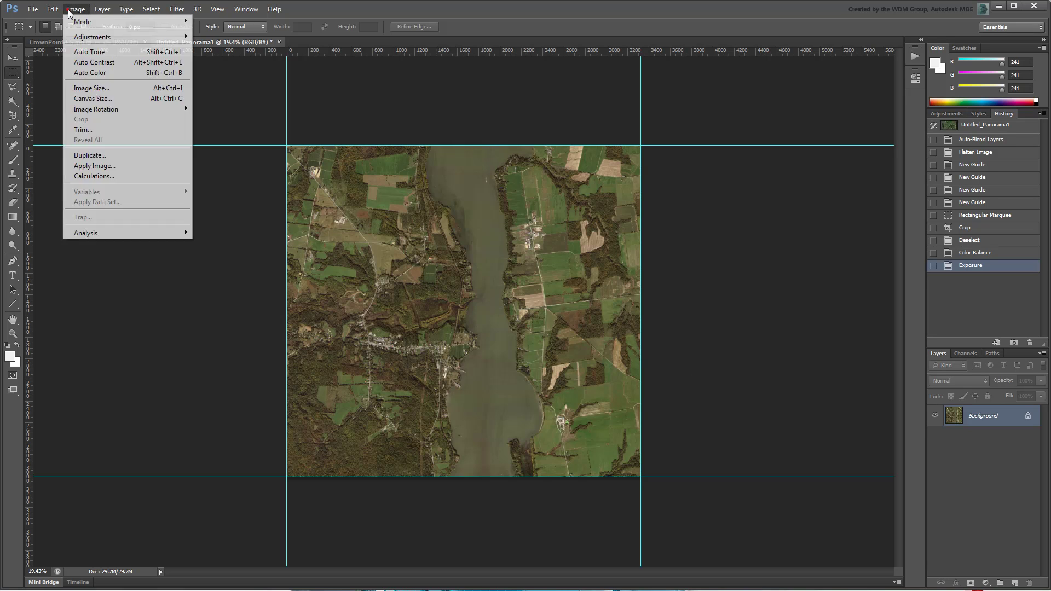
click(100, 89)
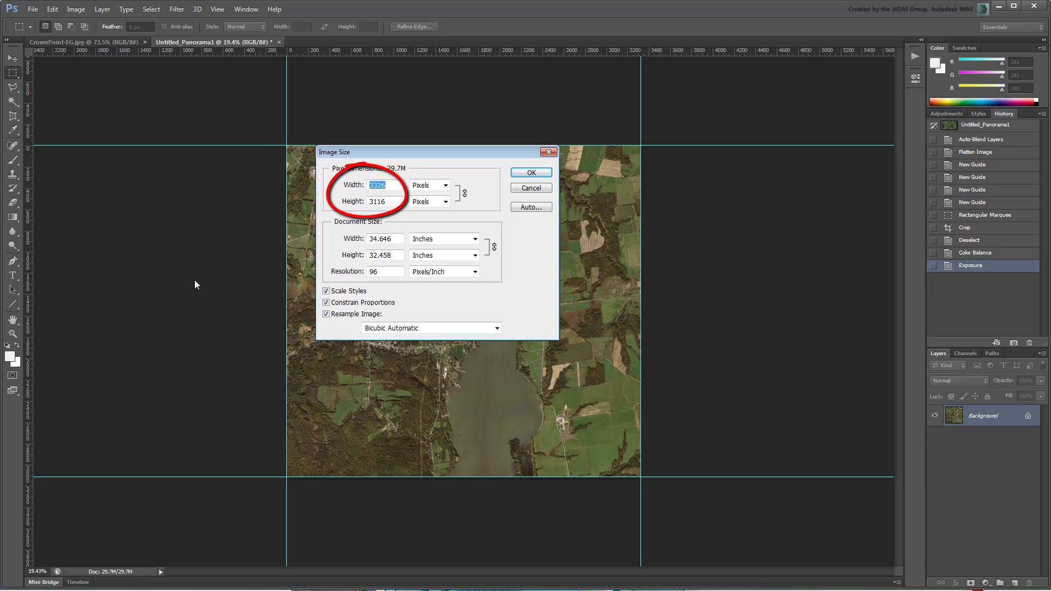
click(531, 188)
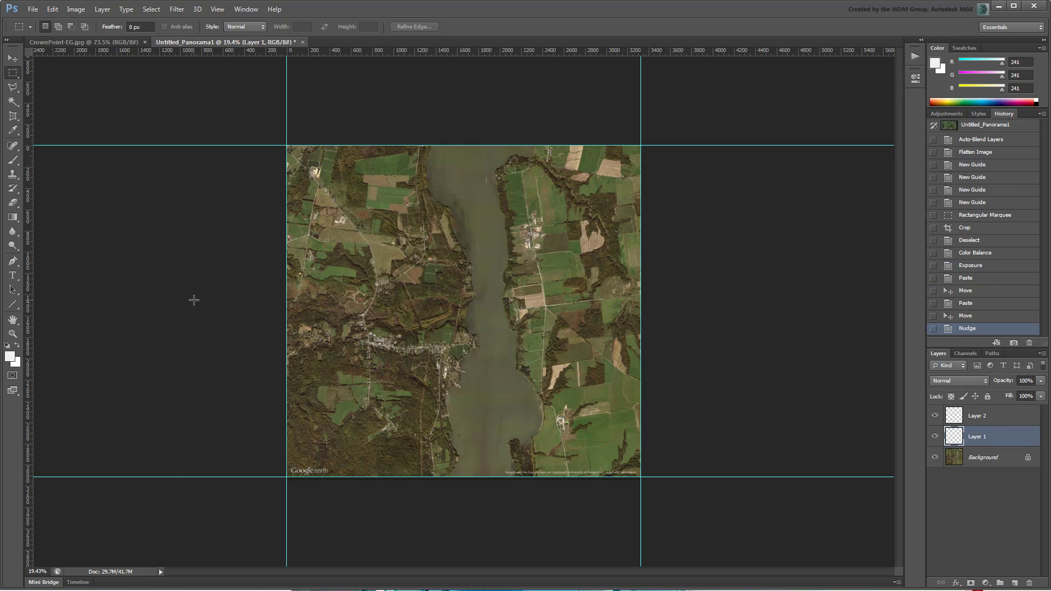
Save the panorama as a high-quality JPEG, replacing CrownPoint-EG.jpg in the C3D_to_3dsMax folder.
click(33, 10)
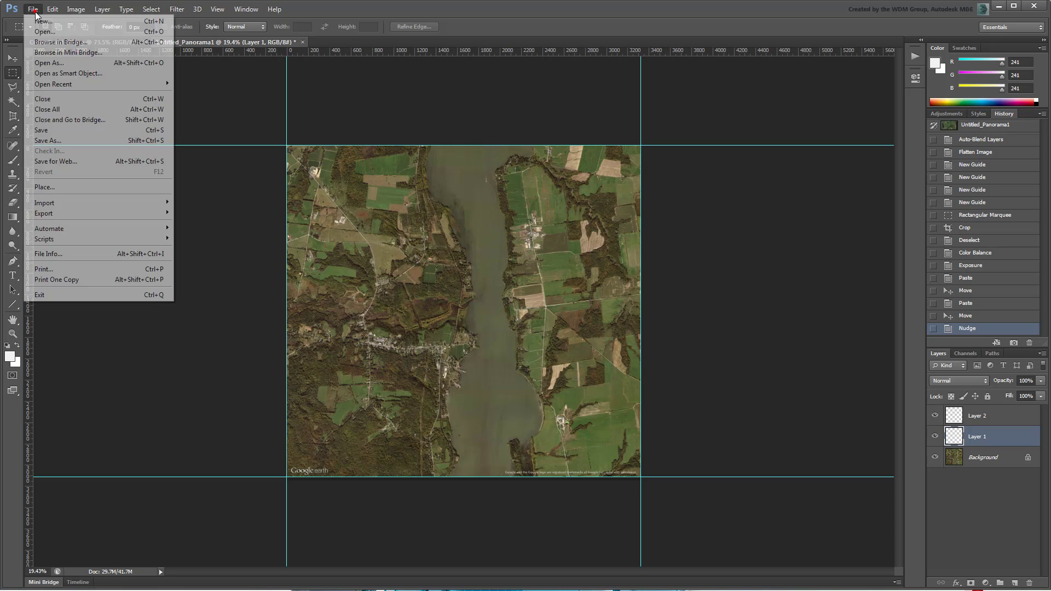
click(63, 142)
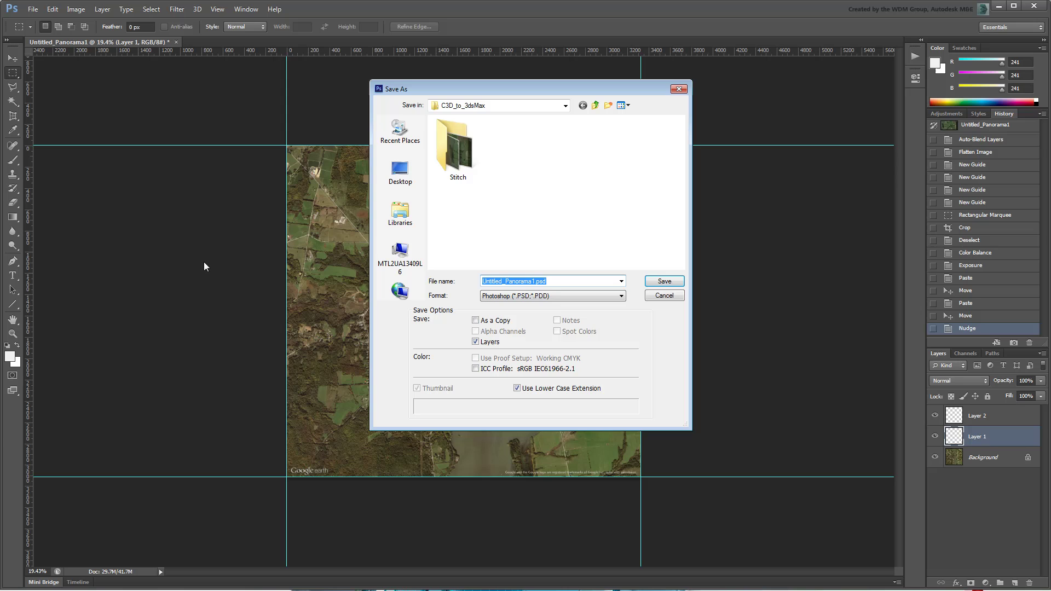
click(554, 296)
click(516, 370)
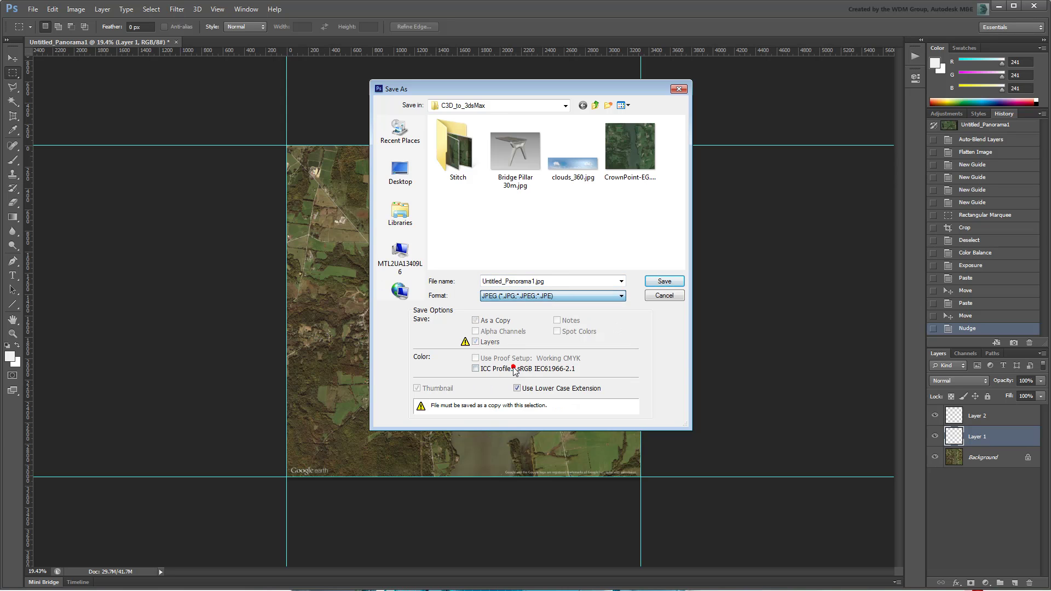
click(632, 167)
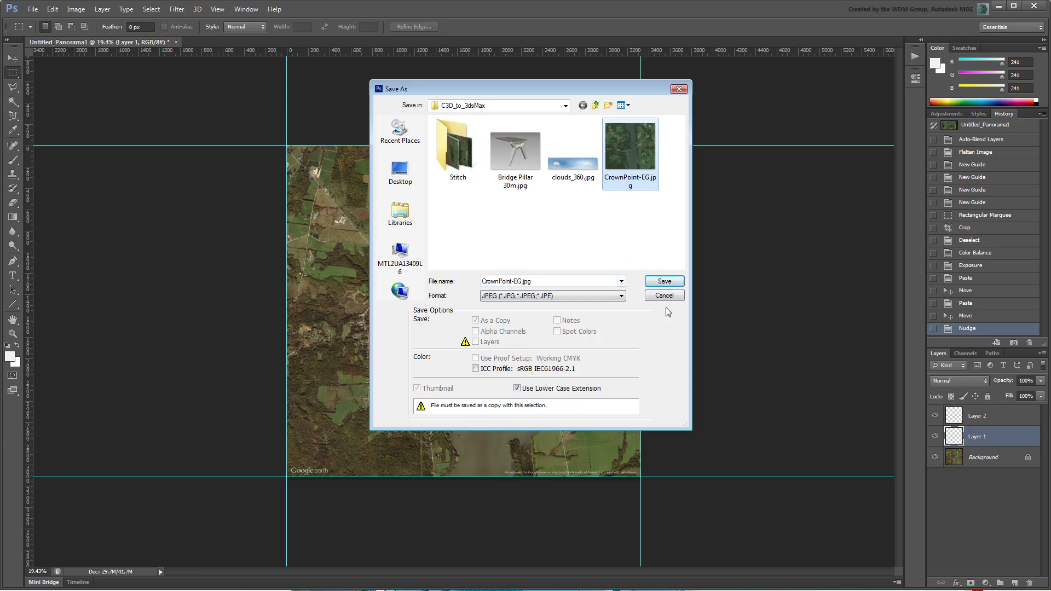
click(665, 280)
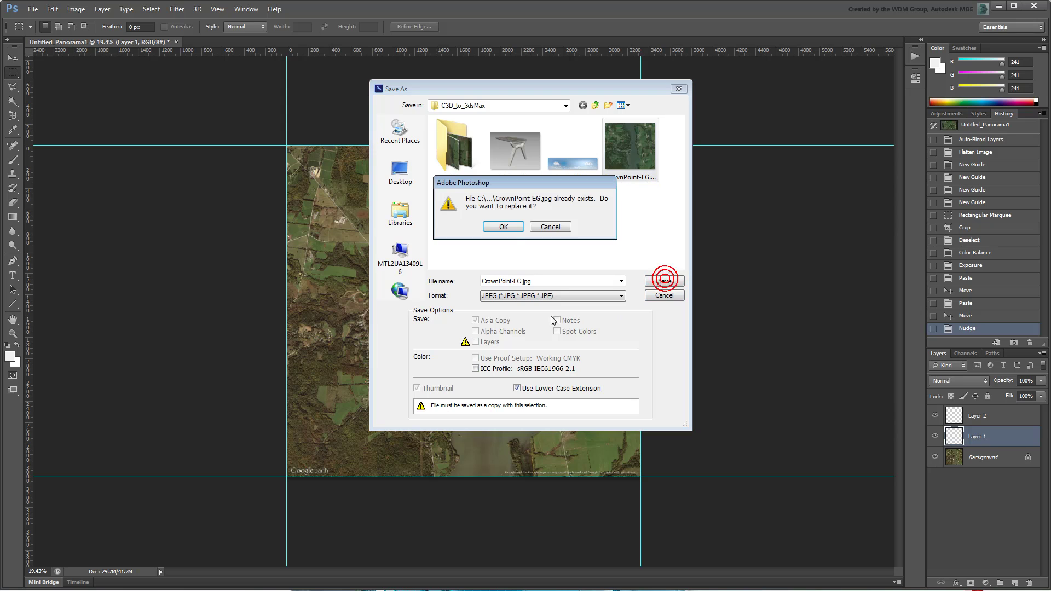
click(504, 226)
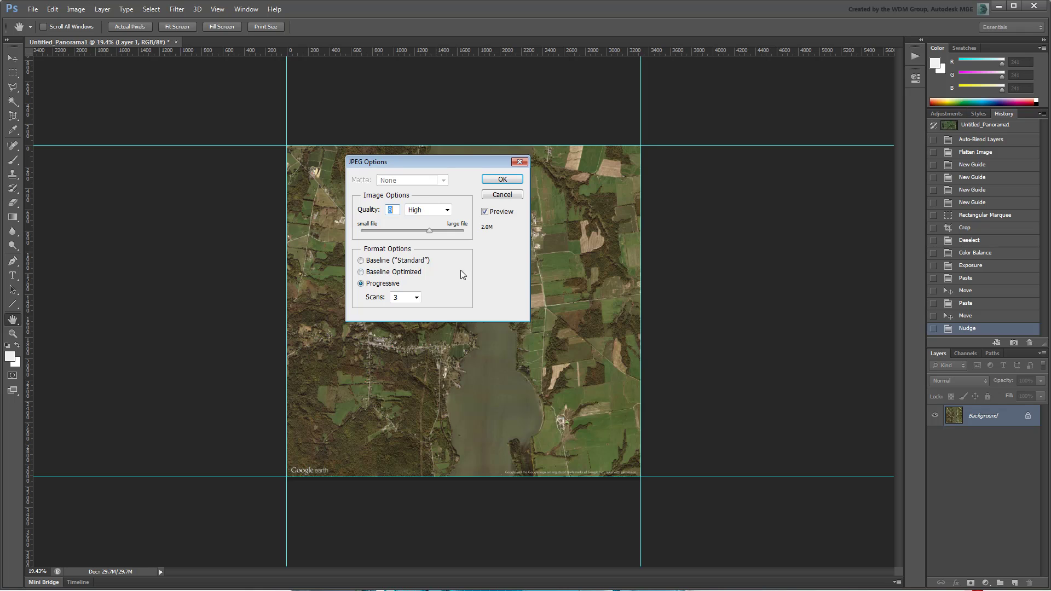
click(502, 179)
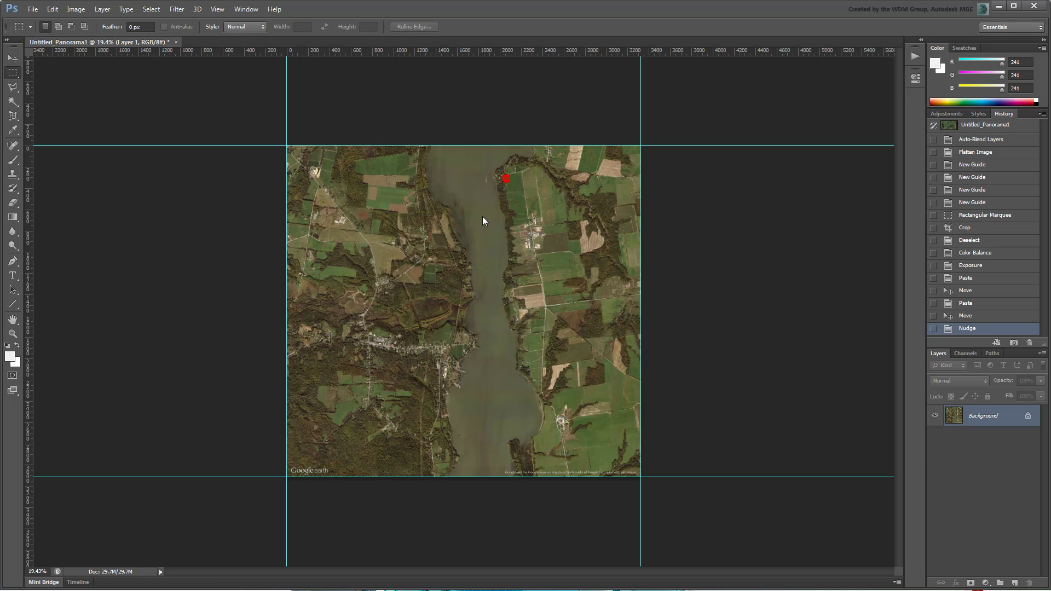